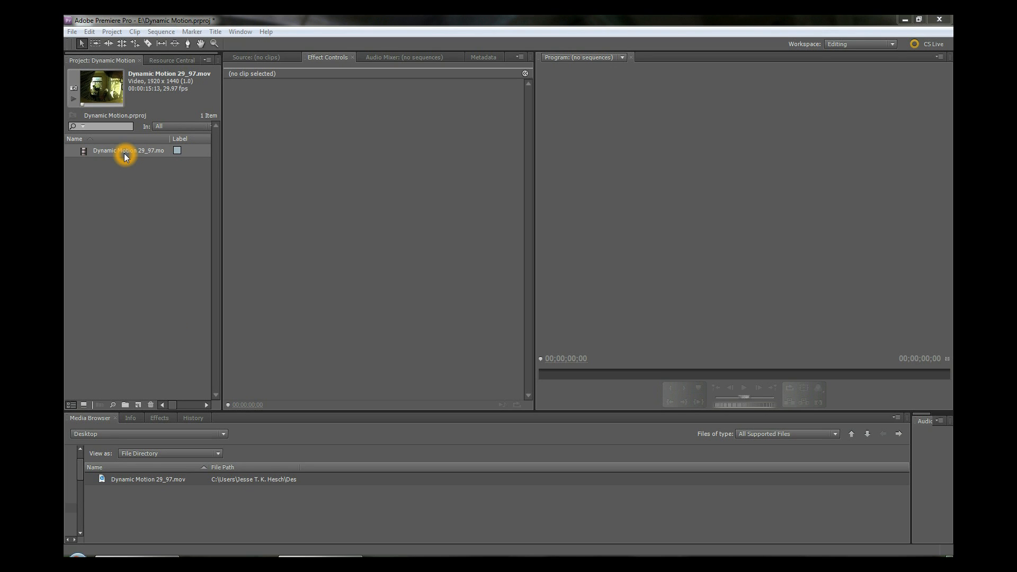
Step: Create a new sequence from the Dynamic Motion 29_97.mov clip and show its full length in the timeline
click(119, 153)
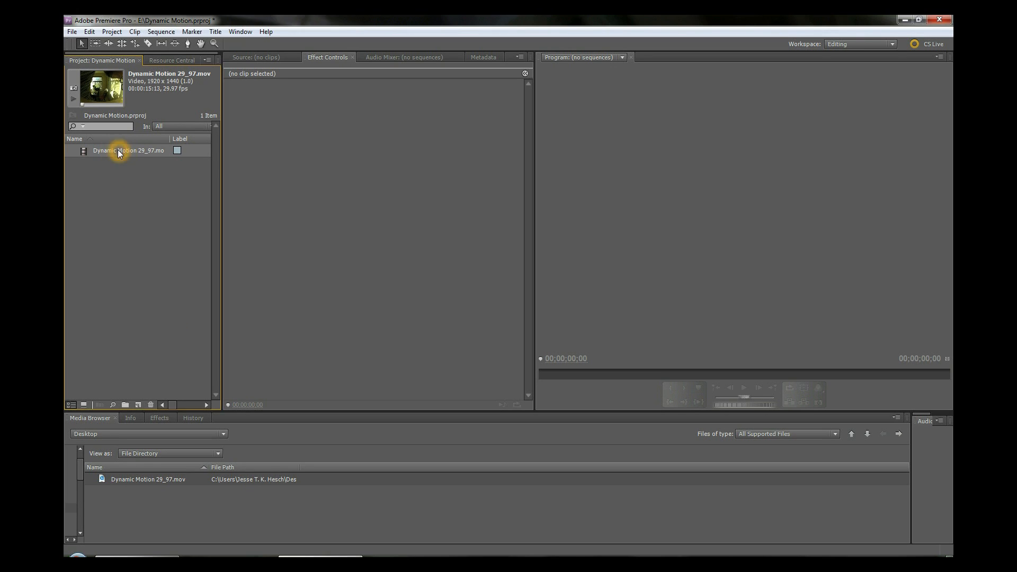
drag(151, 401, 138, 405)
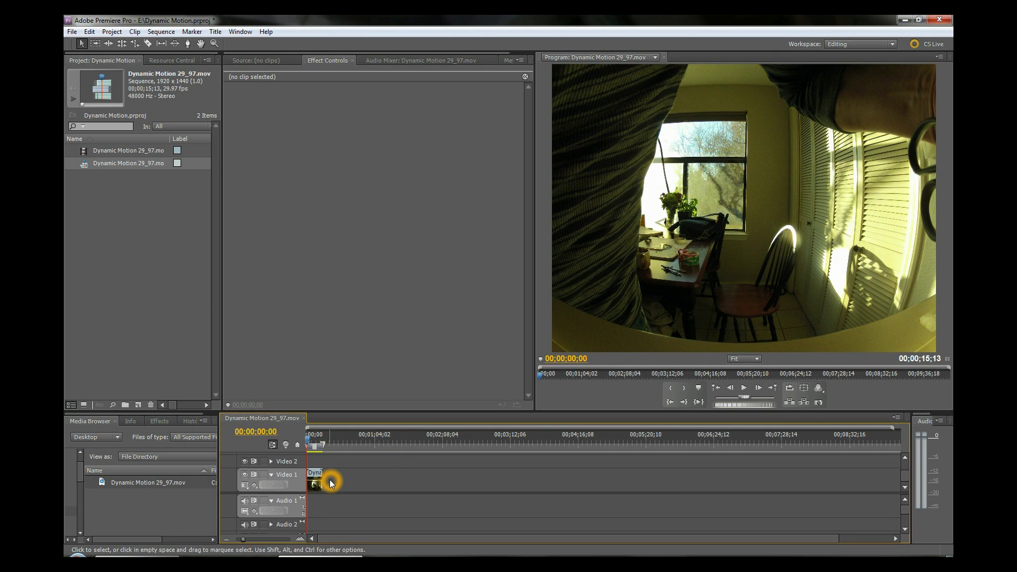
key(backslash)
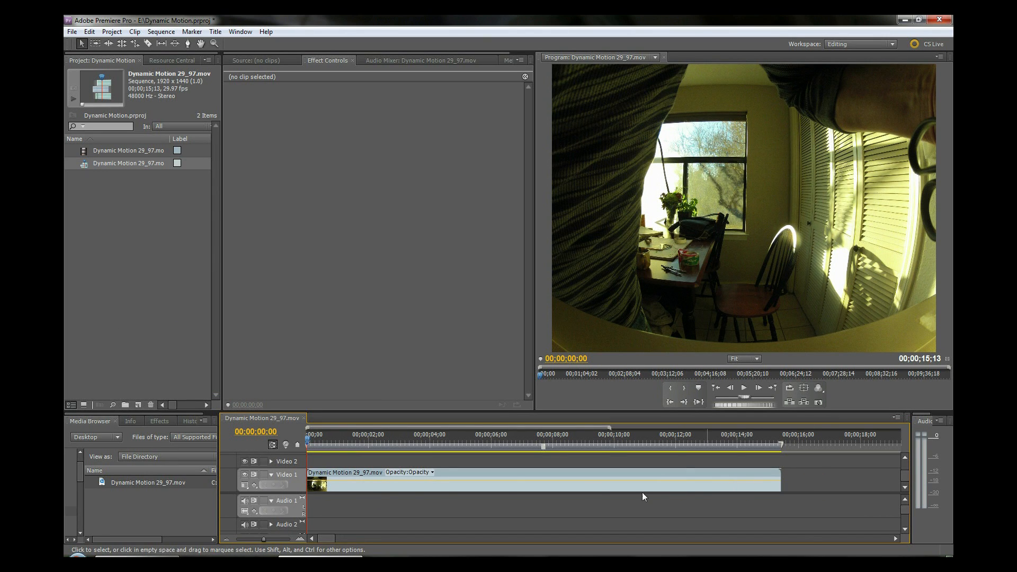
click(368, 493)
click(402, 483)
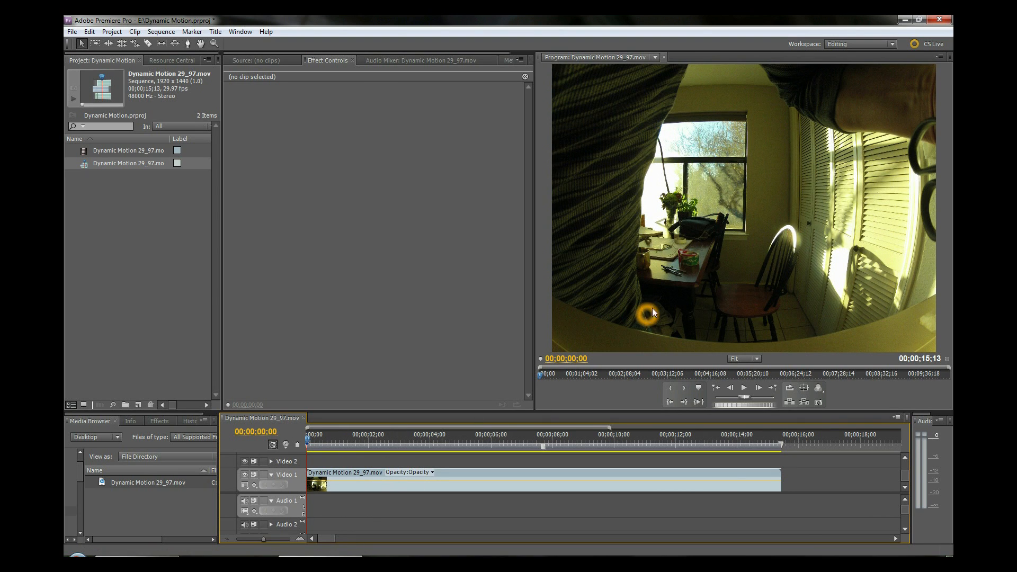
Step: Play the sequence to its end in the maximized Program monitor, then restore the normal panel layout
key(grave)
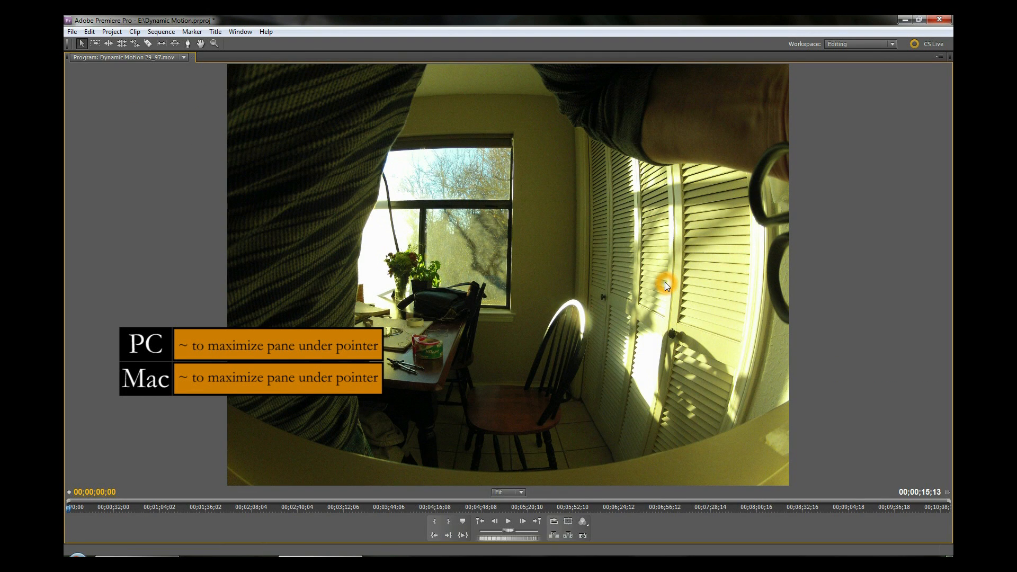
click(662, 283)
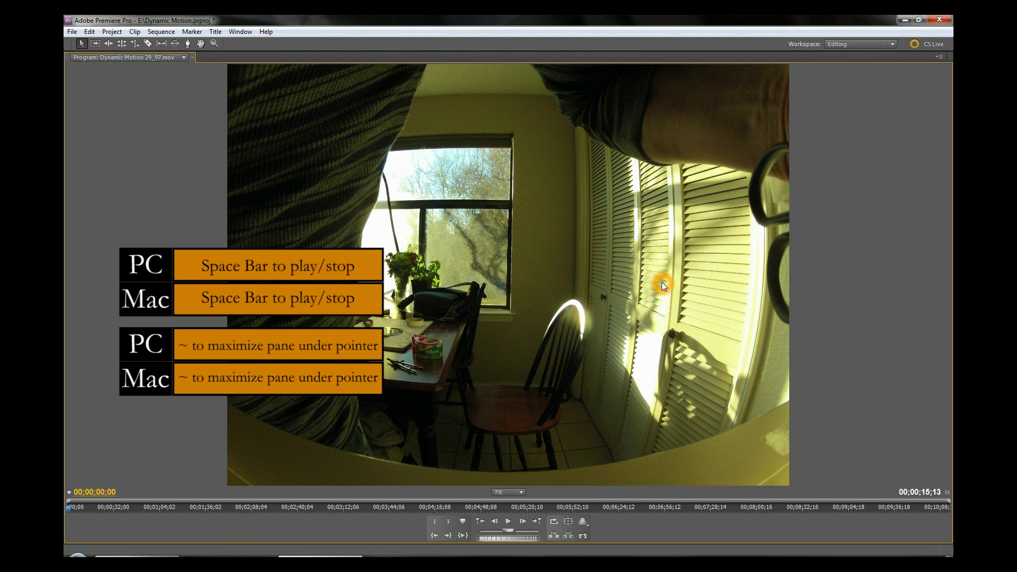
key(space)
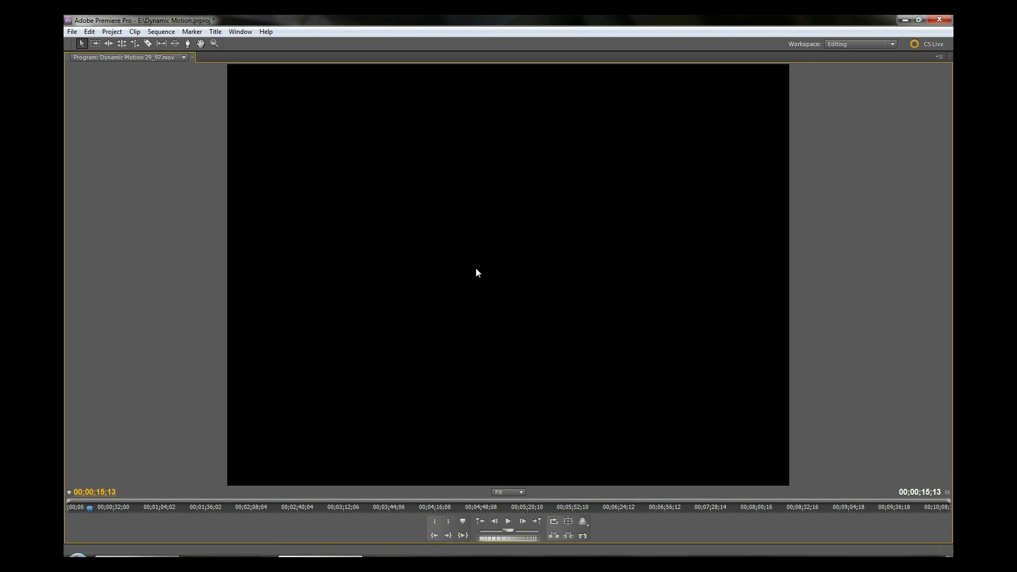
key(grave)
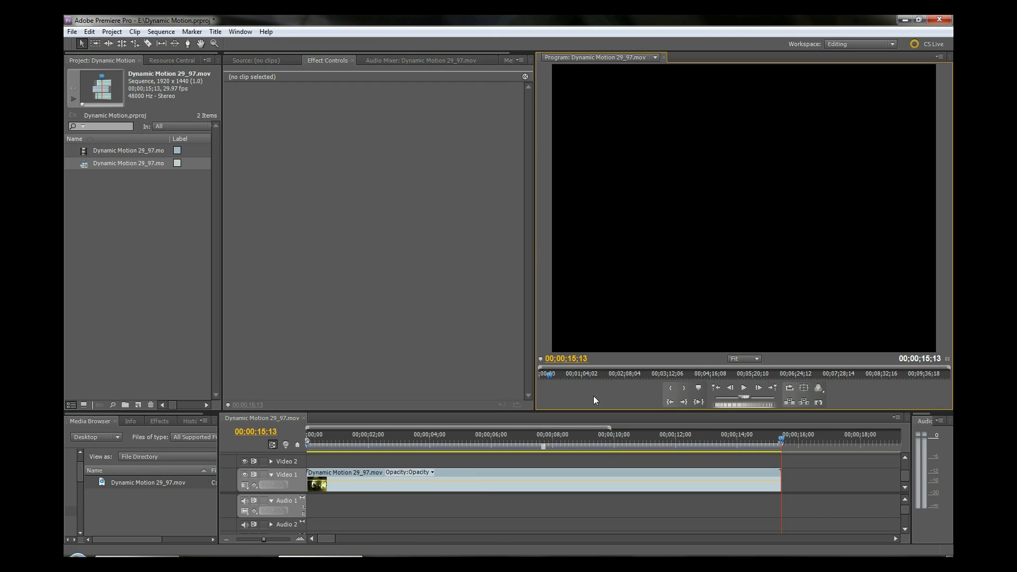
Step: Park the playhead at 00;00;02;14, on the frame with the man holding a camera beside the table
click(412, 445)
click(413, 444)
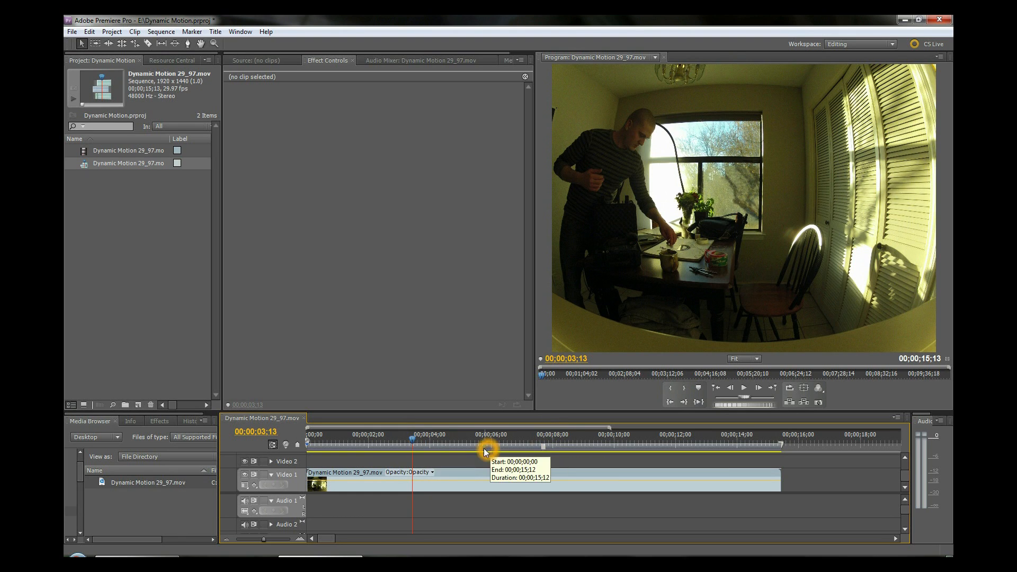
click(383, 439)
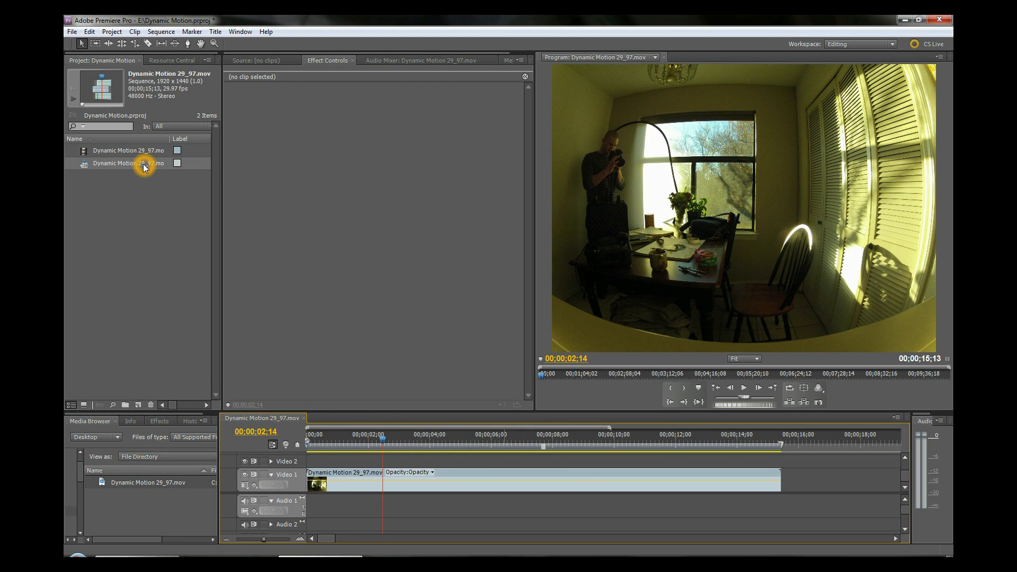
Step: Open the media export settings for the sequence and keep JPEG as the format
key(ctrl+m)
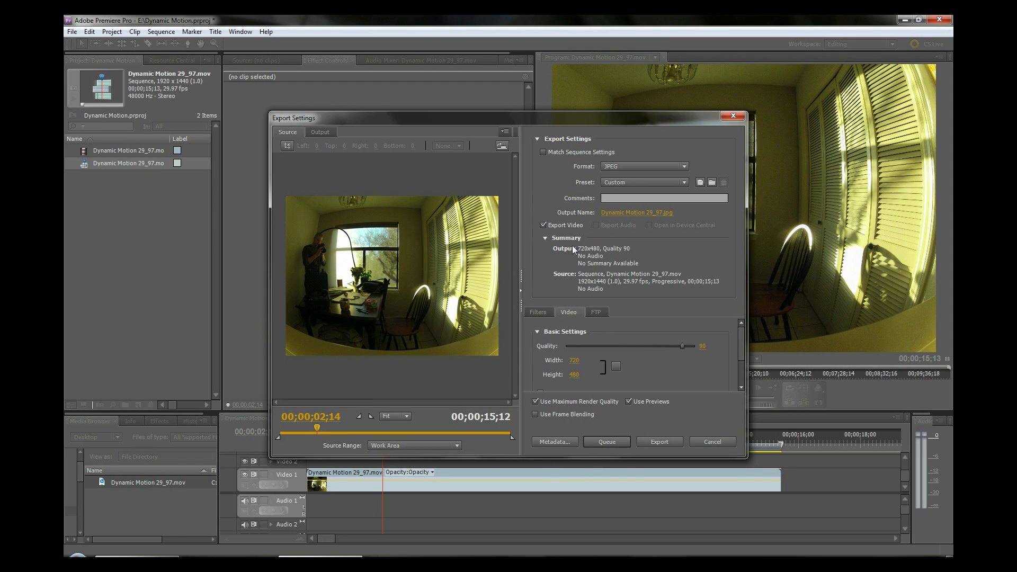
drag(539, 118, 567, 96)
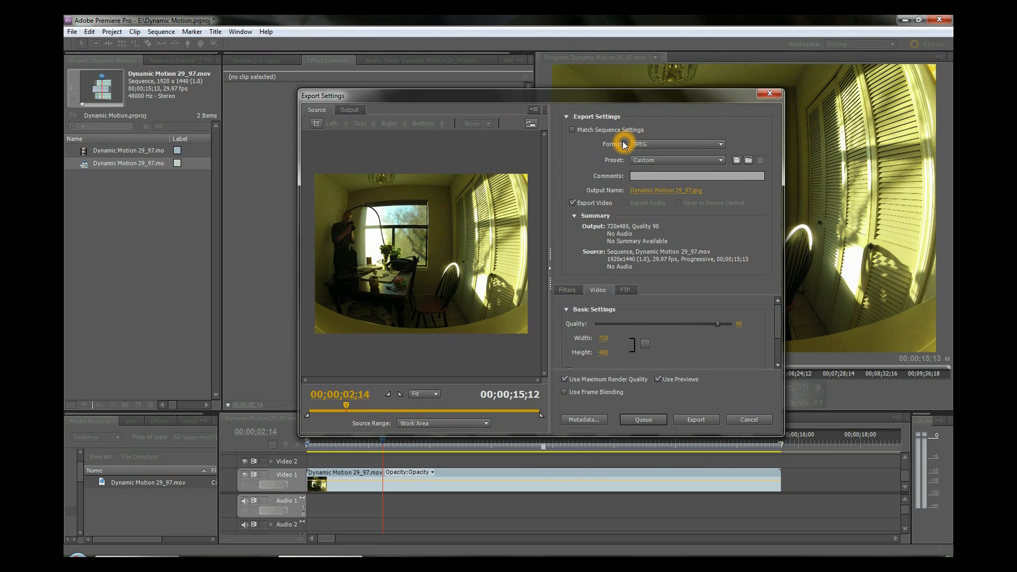
click(663, 147)
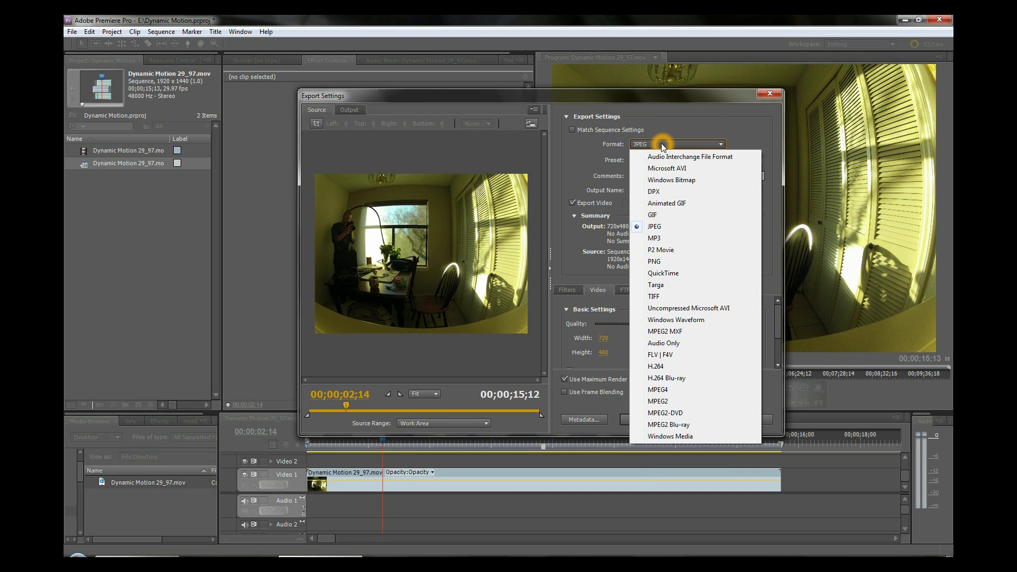
click(661, 143)
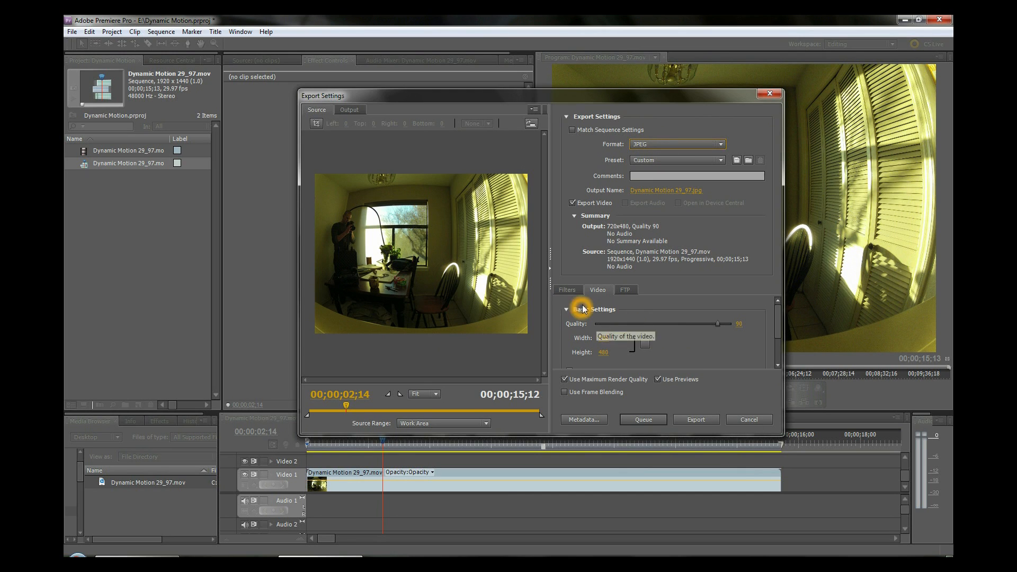
Step: Set the JPEG export size to 1920 wide by 1440 high, matching the sequence's frame size
click(158, 84)
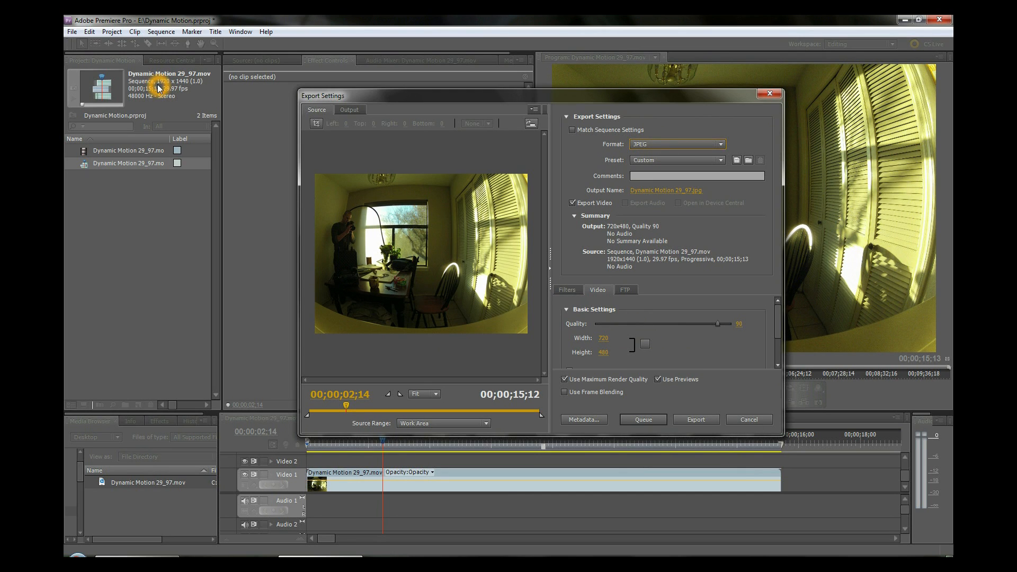
click(185, 83)
click(605, 290)
click(598, 292)
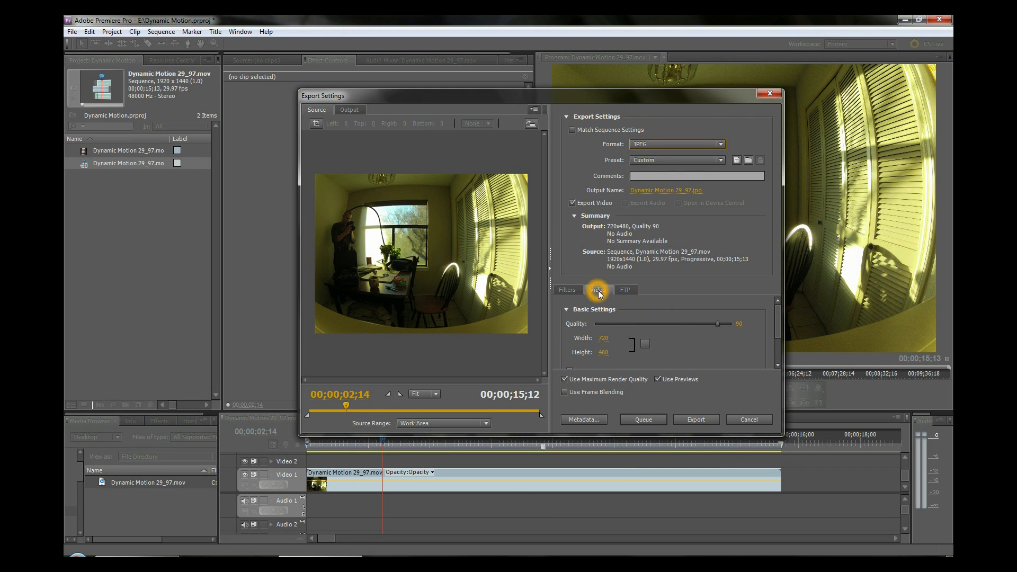
click(603, 338)
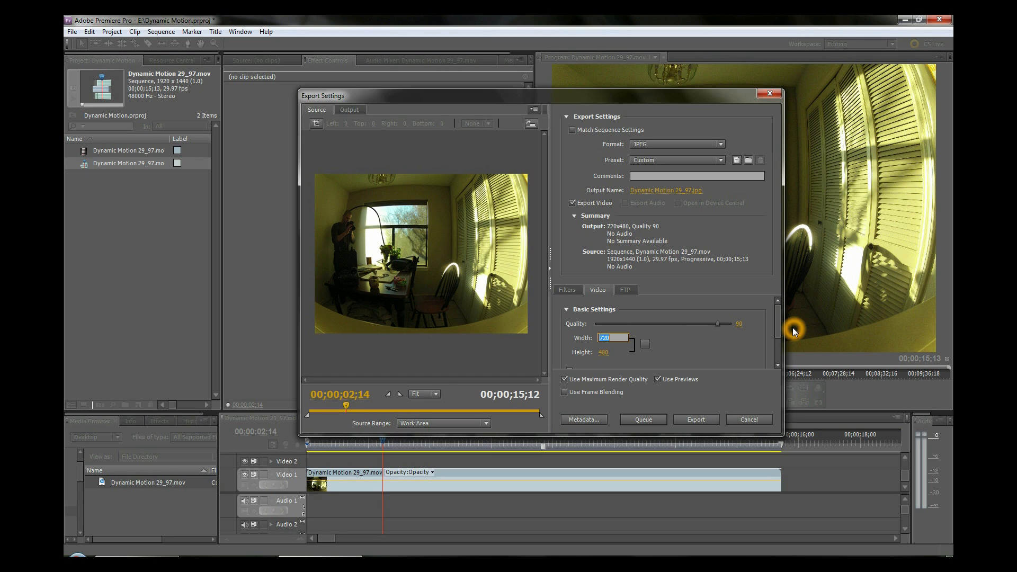
text(19)
key(Tab)
key(Tab)
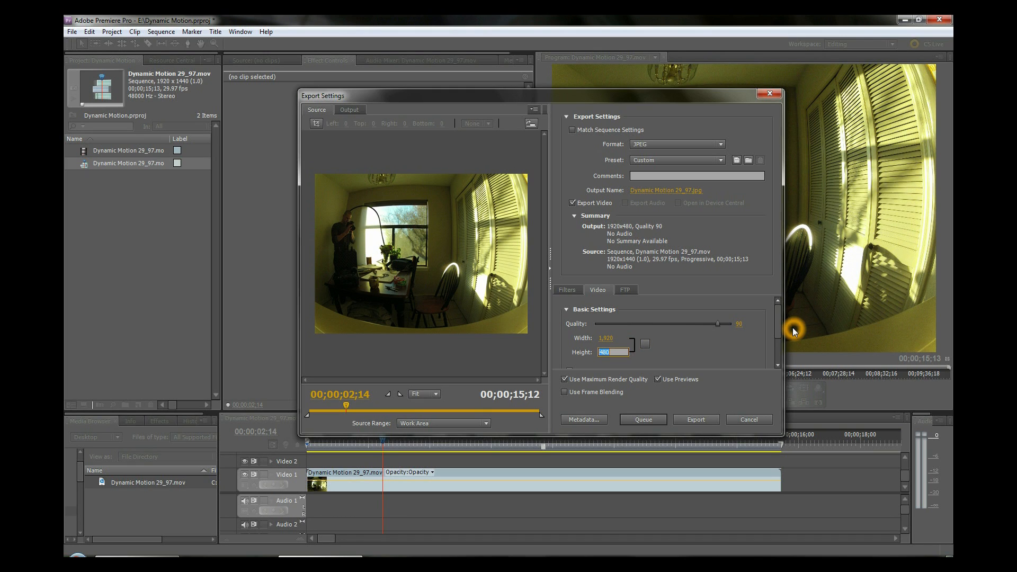
text(144)
click(681, 340)
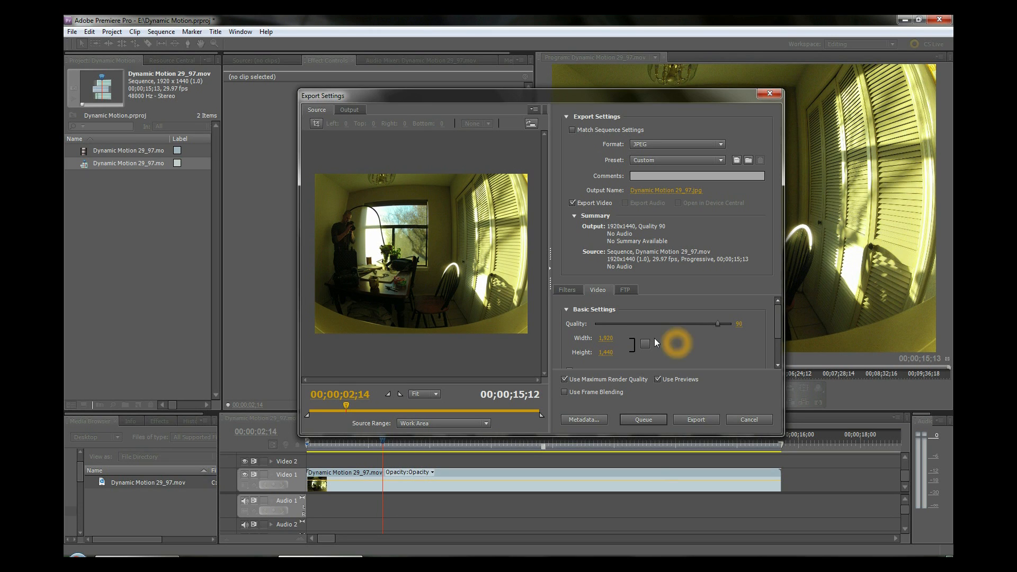
Step: Raise the JPEG quality to 100 and export Dynamic Motion 29_97.jpg
click(718, 323)
click(717, 327)
drag(718, 324, 752, 324)
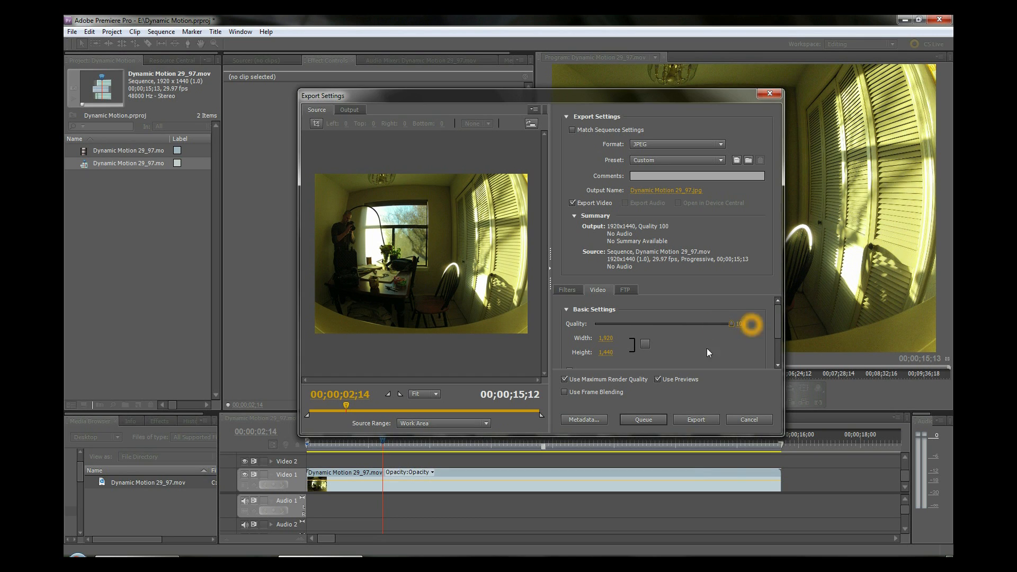
click(832, 268)
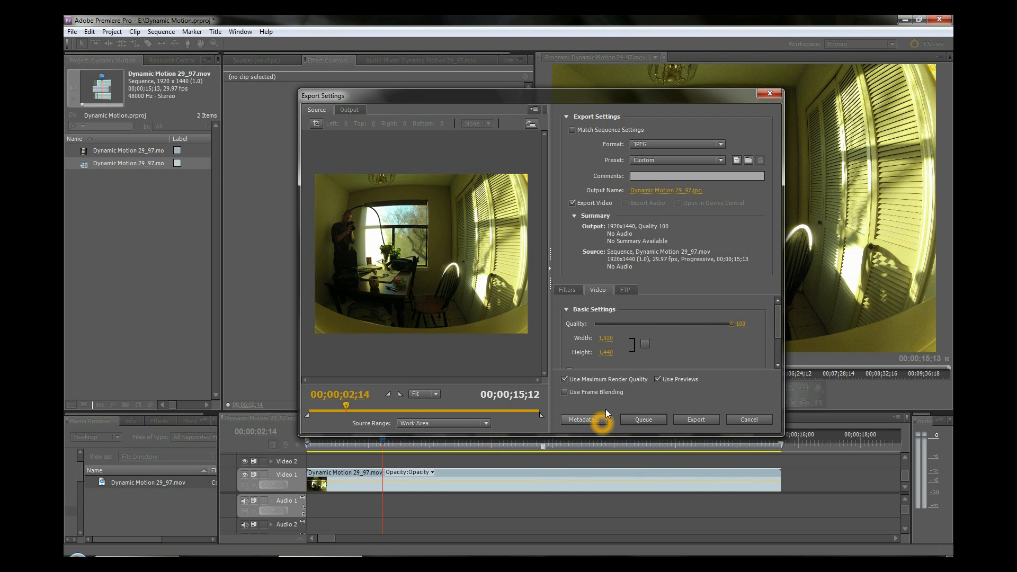
click(697, 420)
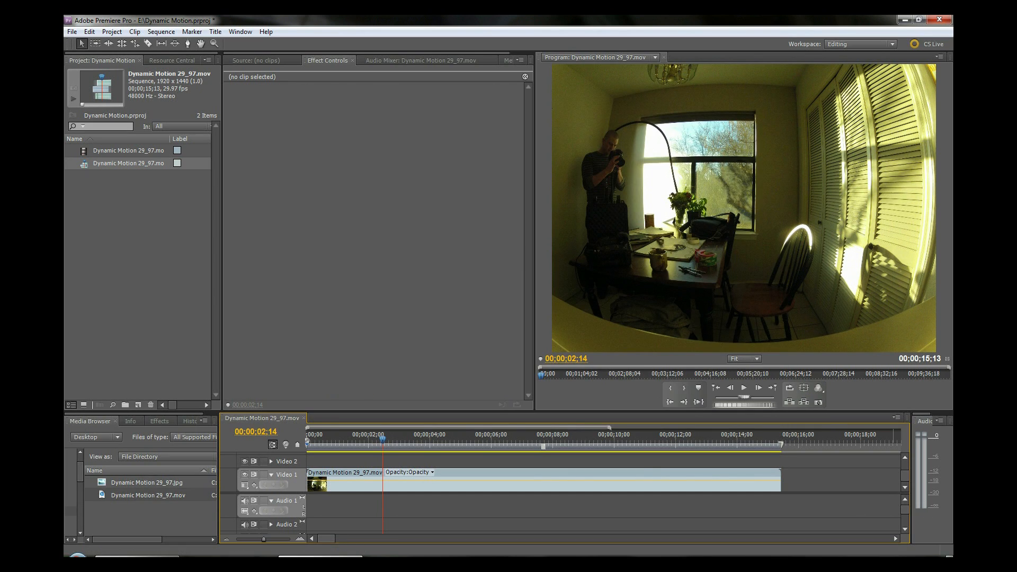
Step: Switch to the desktop and open the exported Dynamic Motion 29_97.jpg in Adobe Photoshop CS5
click(949, 557)
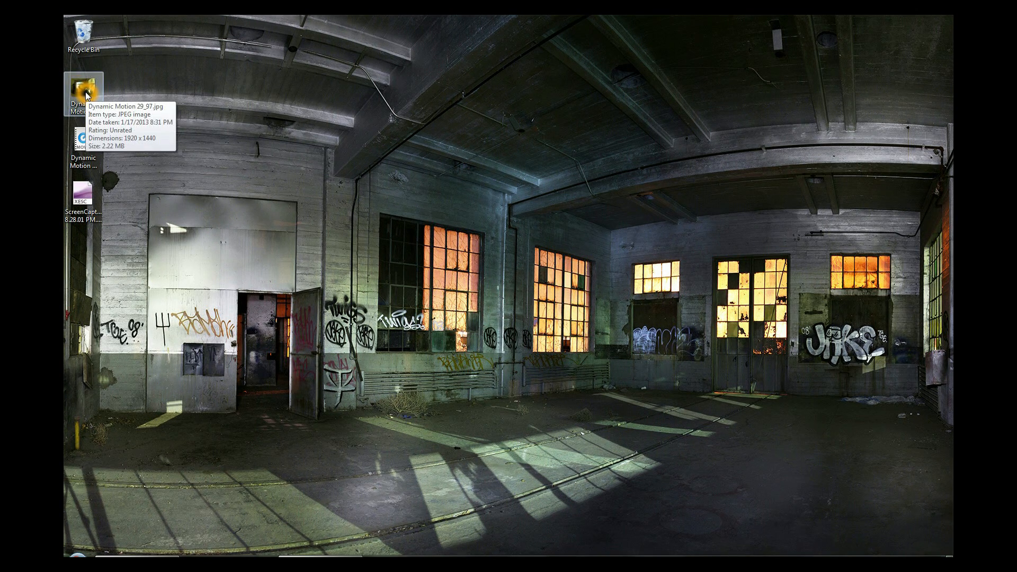
right_click(87, 92)
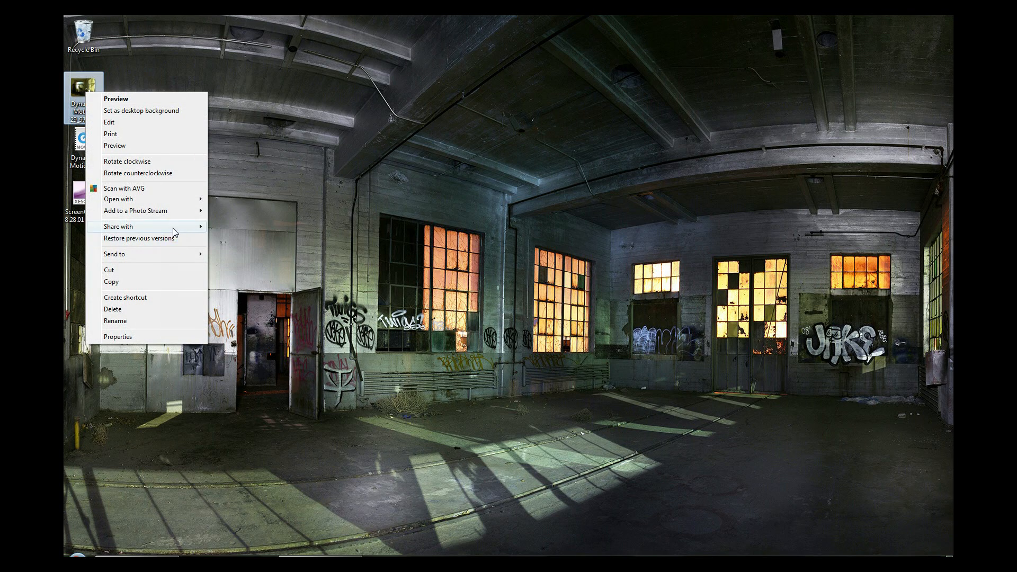
mouse_move(172, 200)
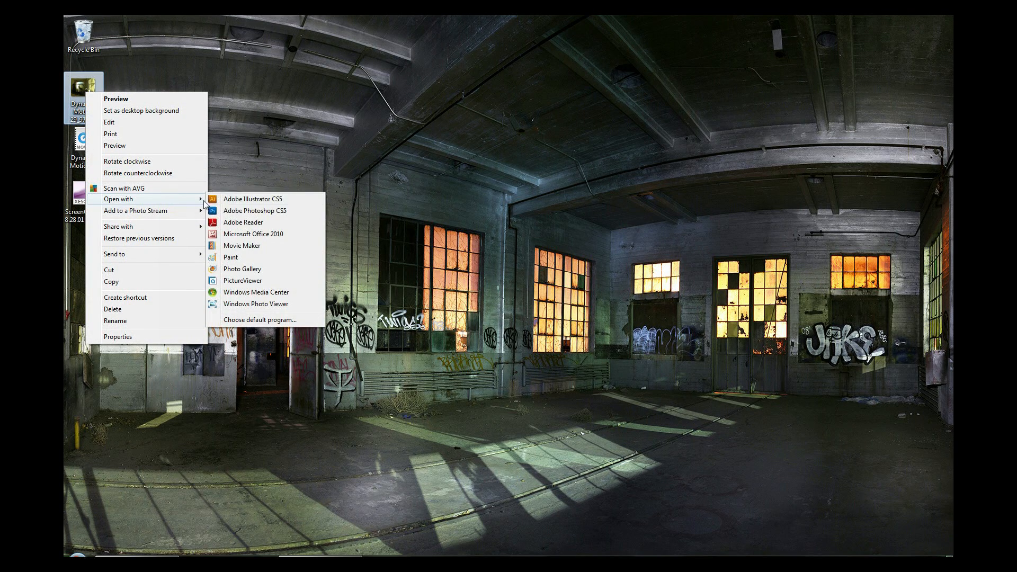
click(229, 210)
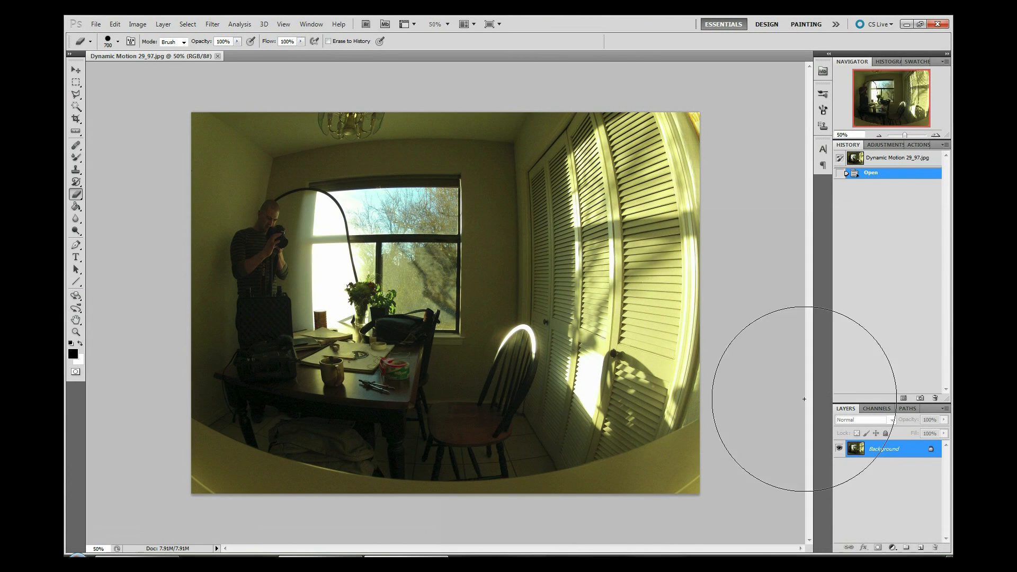
Step: Add a new empty layer and delete the Background layer, leaving a transparent canvas
click(923, 549)
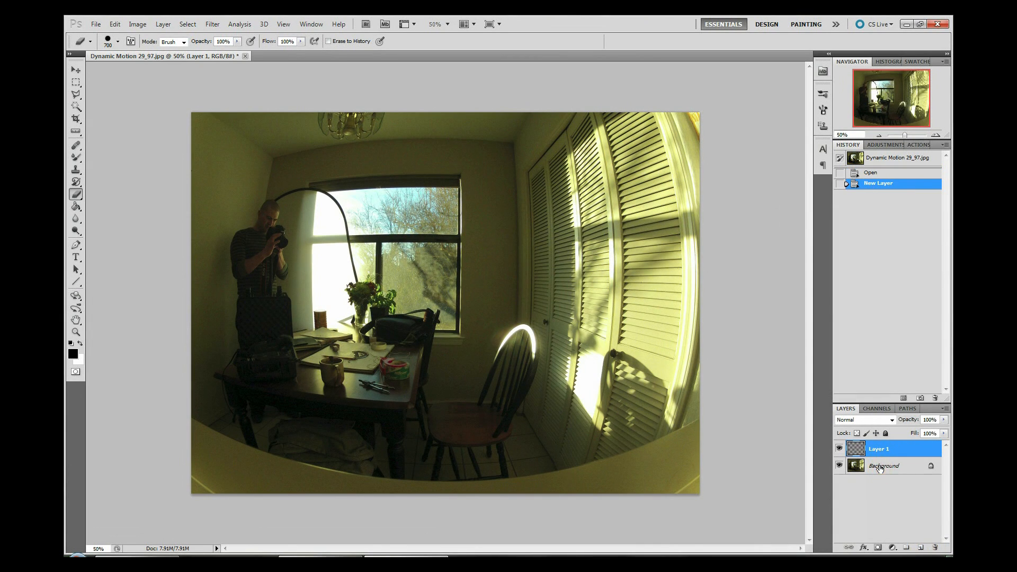
drag(930, 553, 935, 548)
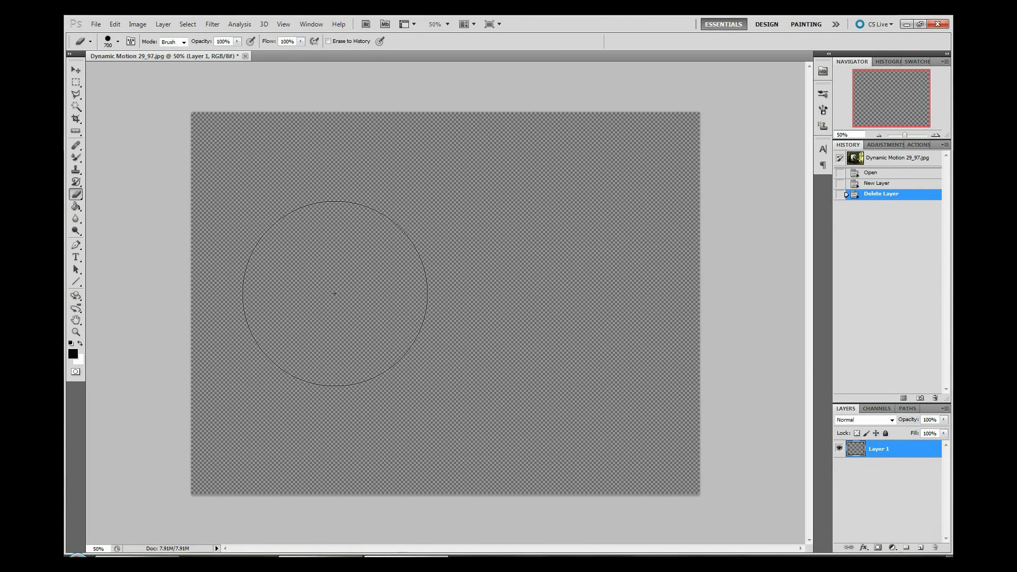
click(280, 311)
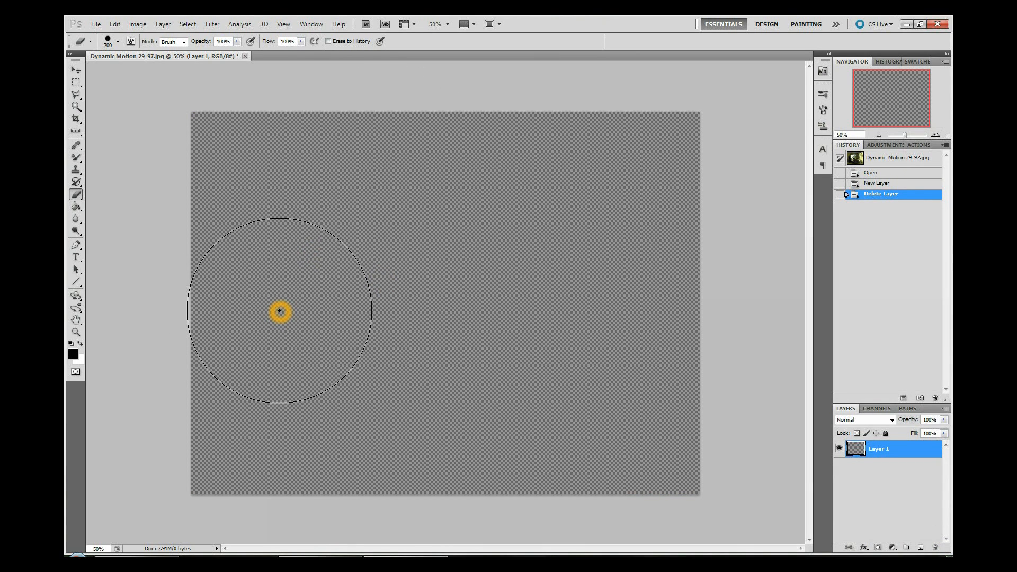
mouse_move(196, 291)
mouse_down()
mouse_move(202, 277)
mouse_move(243, 329)
mouse_move(193, 255)
mouse_move(225, 128)
mouse_up()
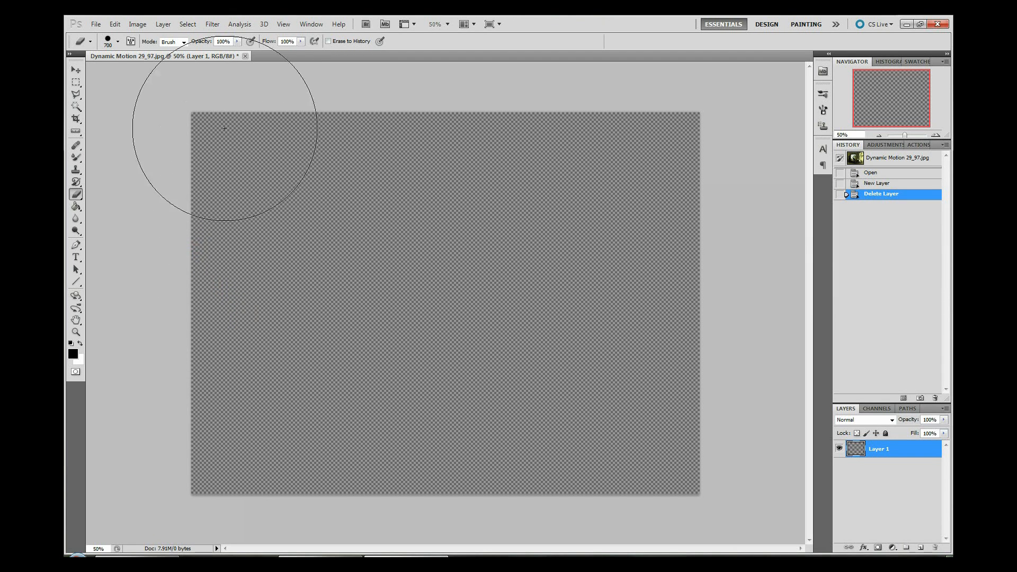
click(450, 256)
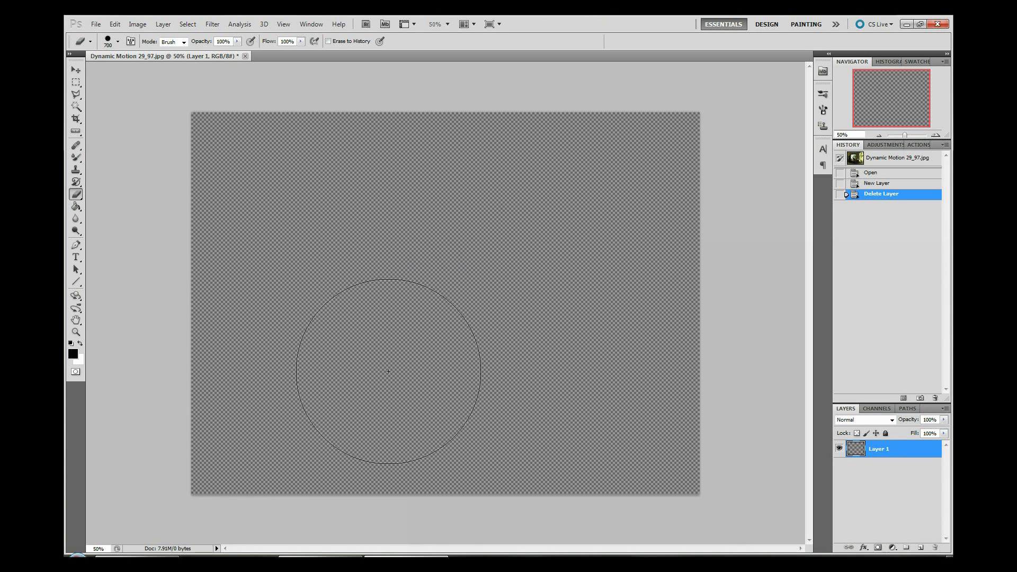
Step: Switch to the browser's Wikipedia article on image aspect ratios and examine the 4:3, 16:9 and 2.39:1 entries among the common ratios
click(138, 557)
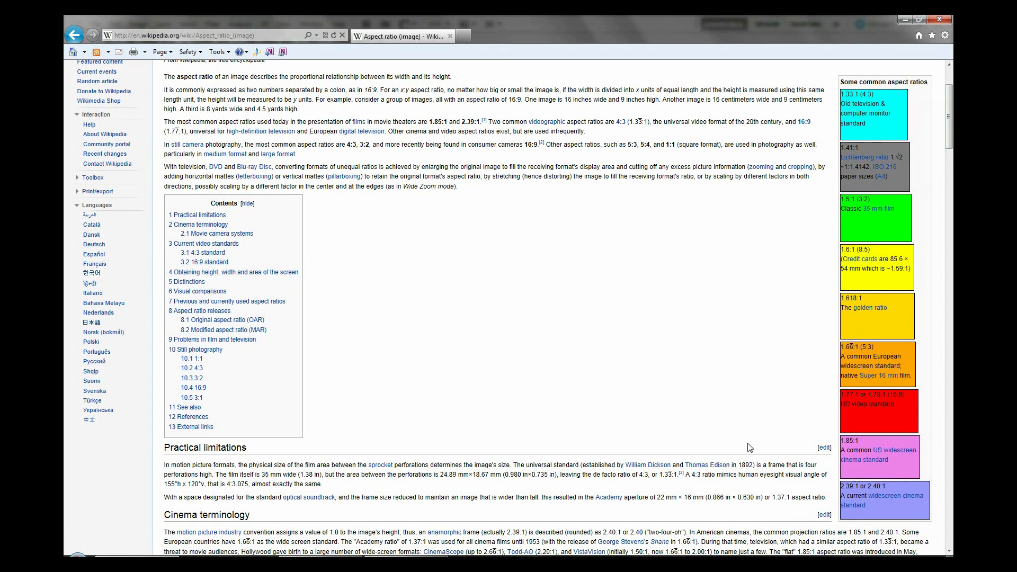
click(868, 104)
click(884, 108)
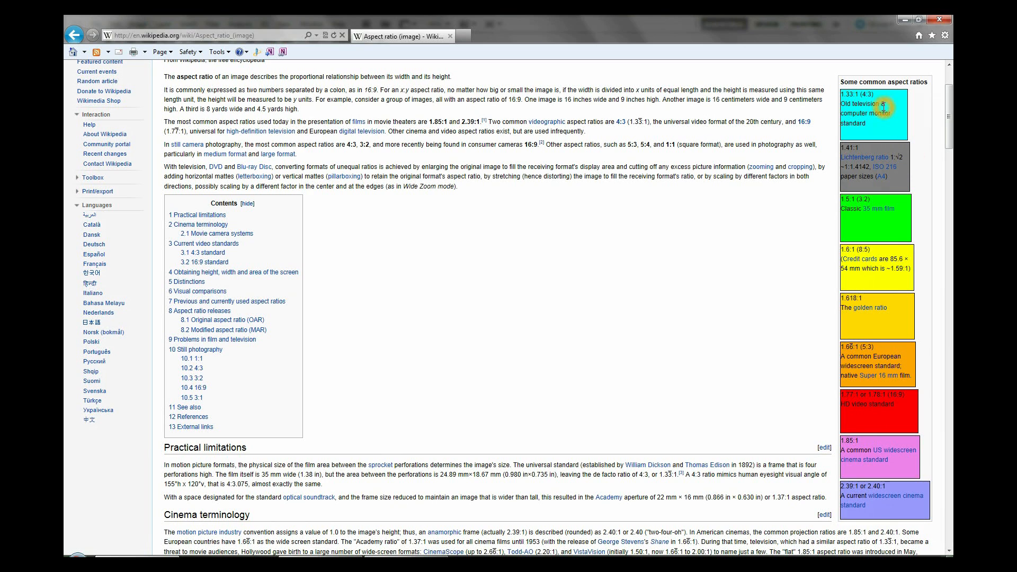
click(878, 399)
click(916, 408)
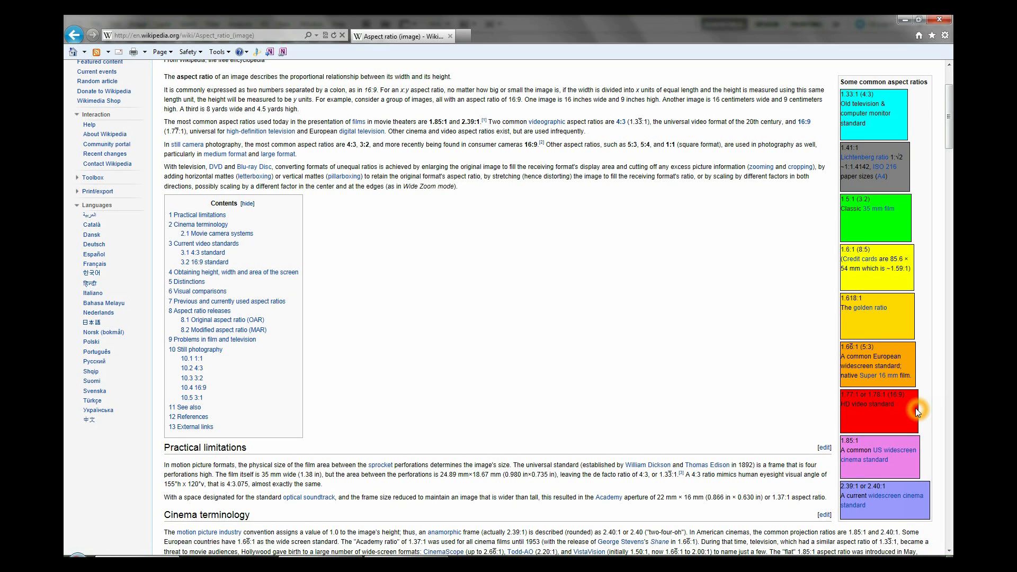
click(908, 508)
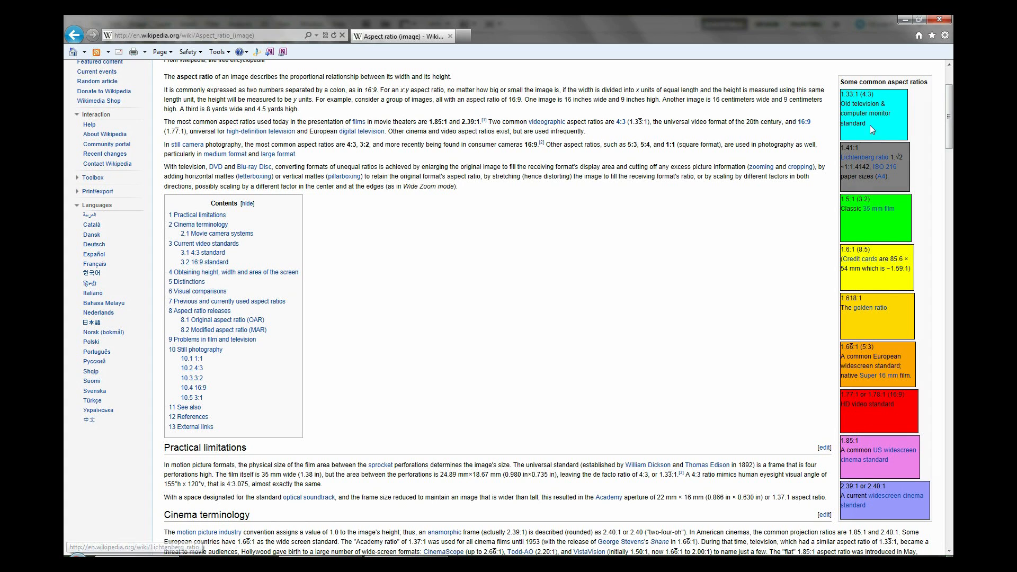
Step: Switch from the Wikipedia article back to Photoshop and activate the Rectangular Marquee tool
click(847, 500)
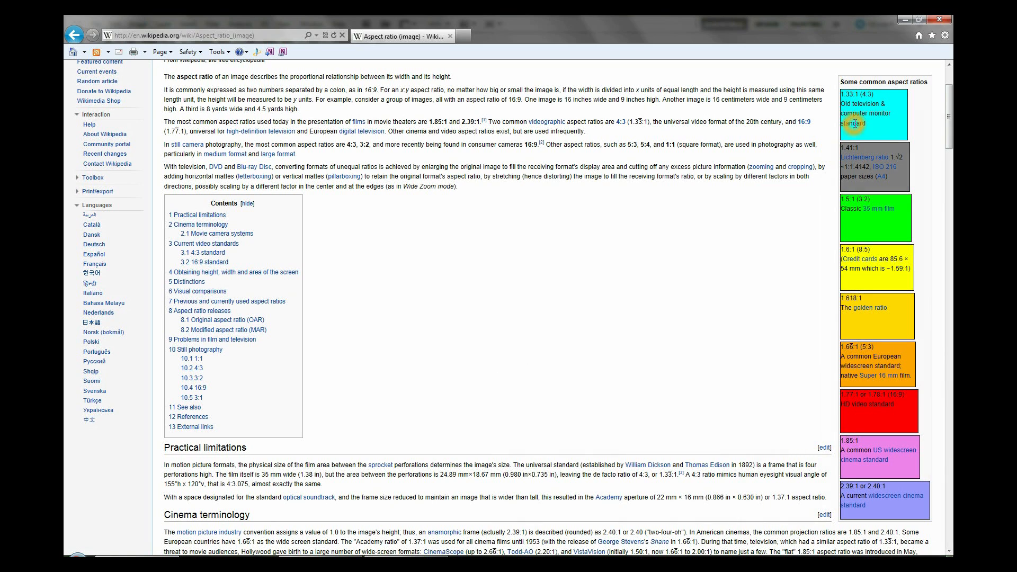
click(435, 474)
click(312, 433)
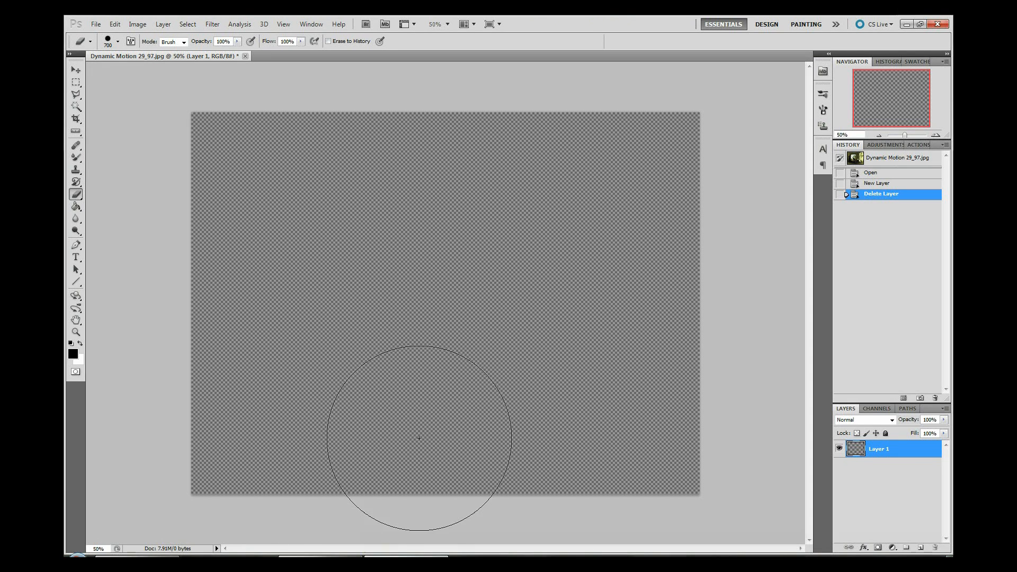
click(421, 437)
click(76, 83)
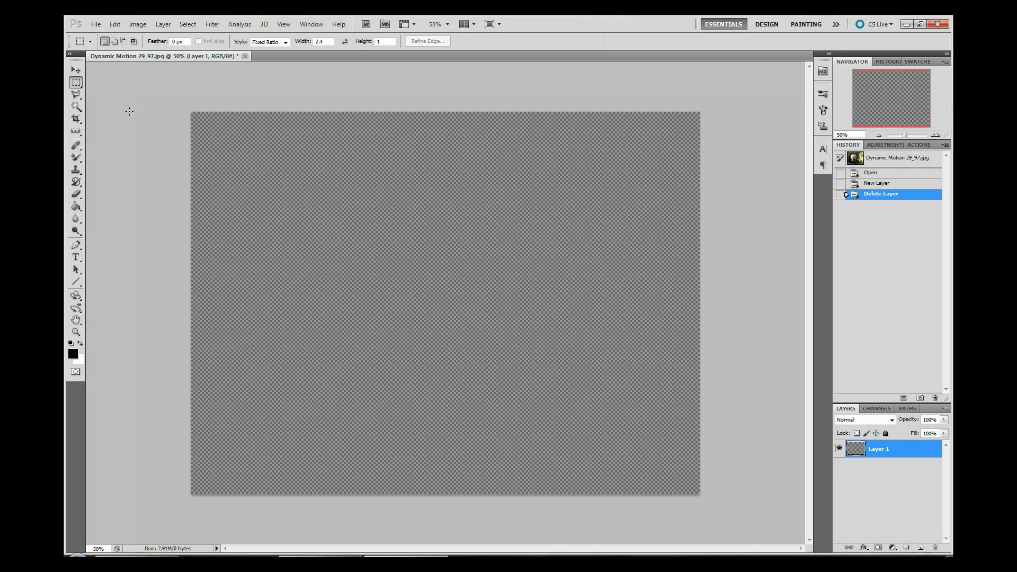
Step: Try freehand rectangular selections with the Normal marquee style, and revert the document to its Delete Layer history state
click(281, 42)
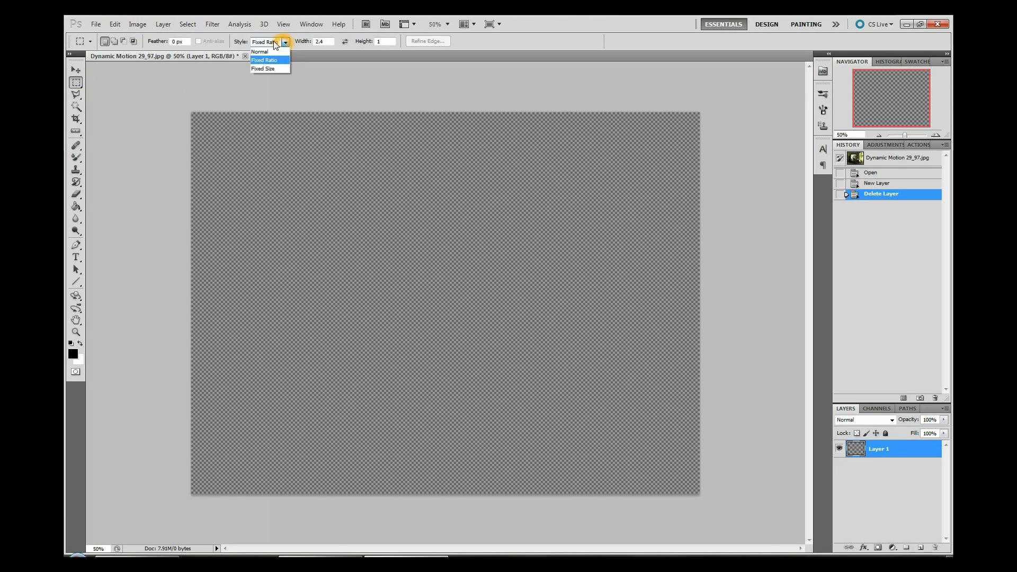
click(263, 50)
drag(246, 159, 540, 348)
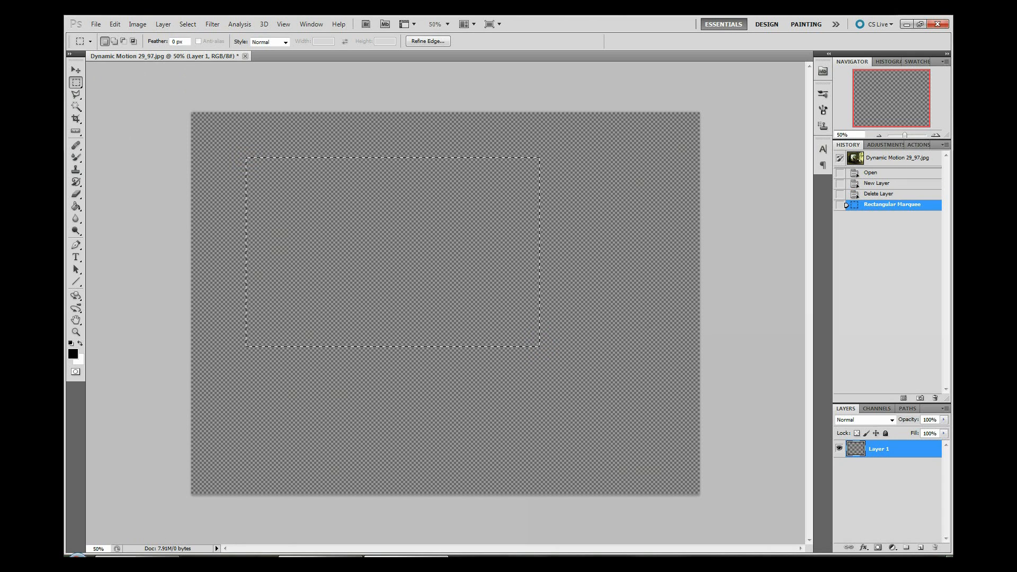
click(683, 254)
drag(617, 454, 683, 252)
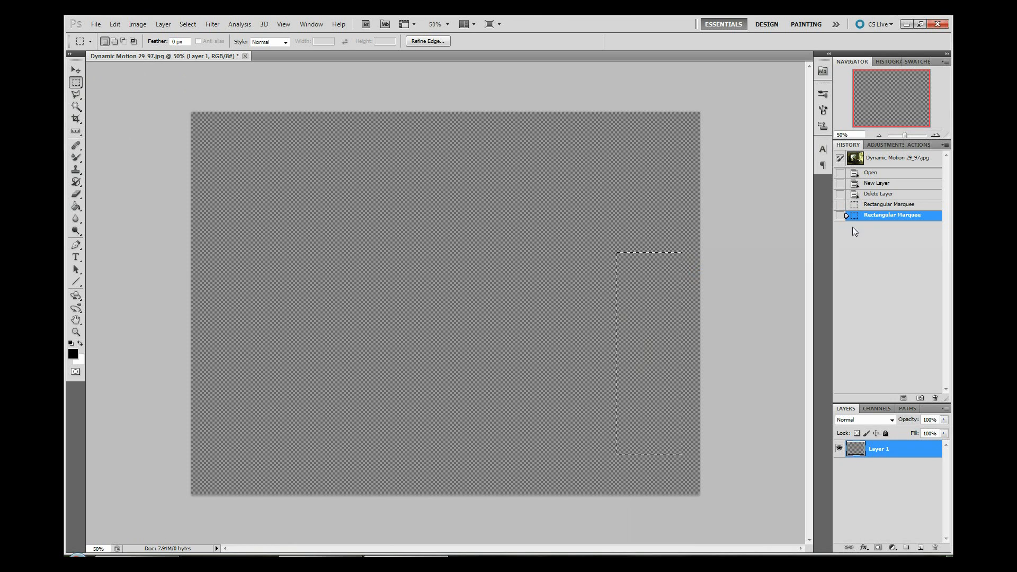
click(877, 195)
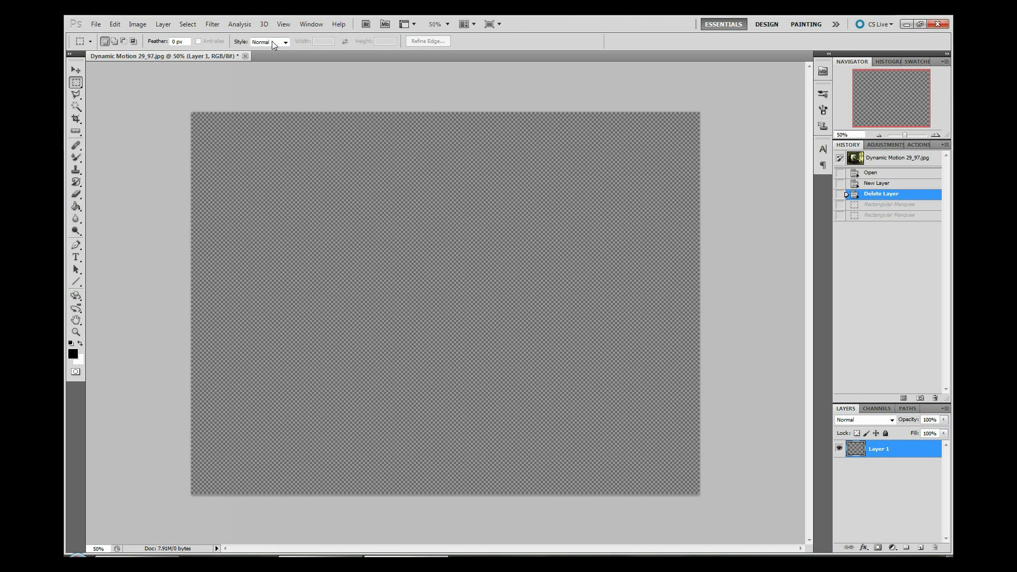
Step: Set the marquee style to Fixed Ratio with width 2.4 and height 1, checking the 2.39:1 or 2.40:1 widescreen cinema entry on Wikipedia
click(285, 42)
click(271, 61)
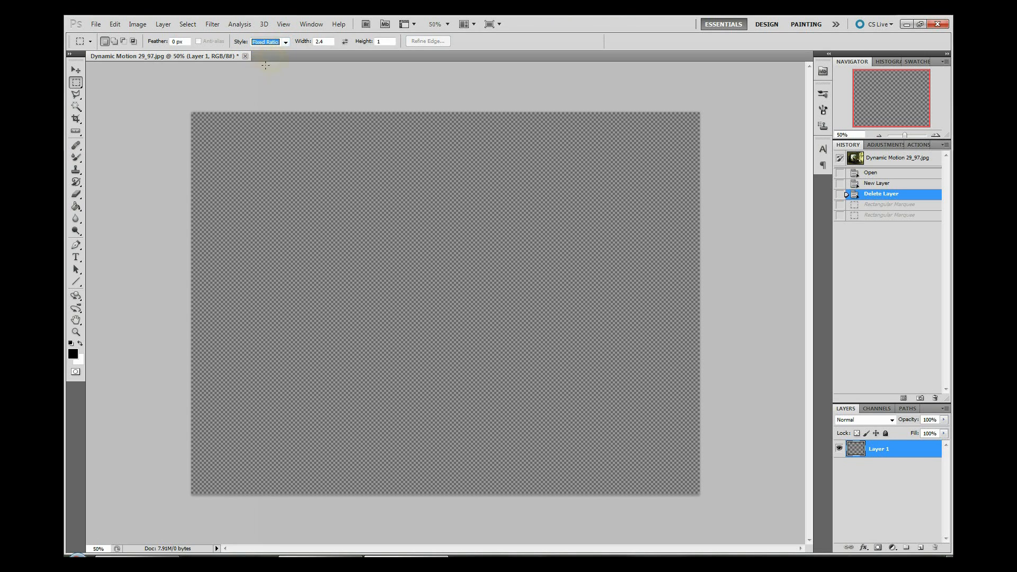
click(325, 40)
click(323, 43)
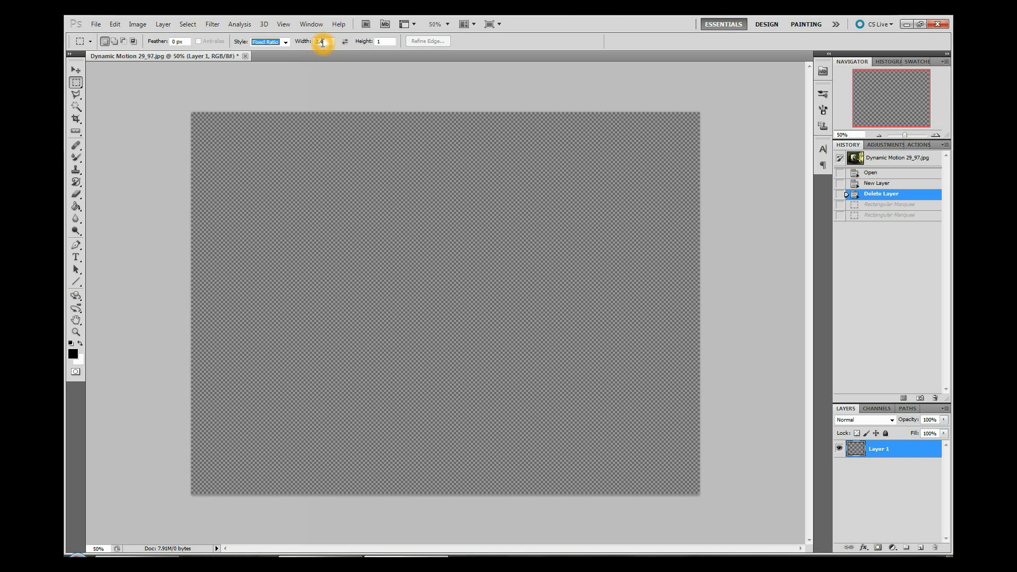
click(387, 42)
click(378, 71)
click(138, 561)
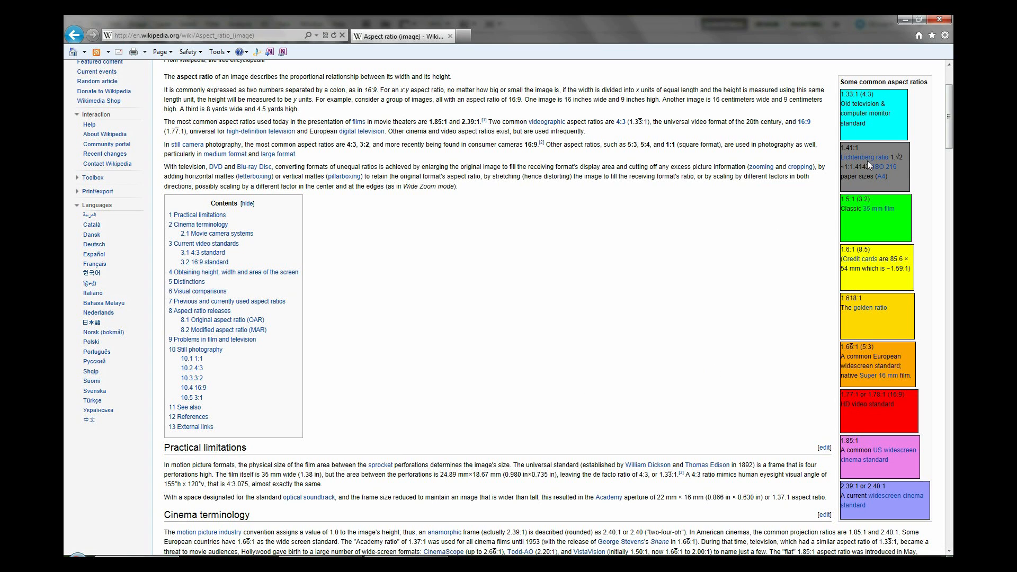
click(885, 491)
click(405, 561)
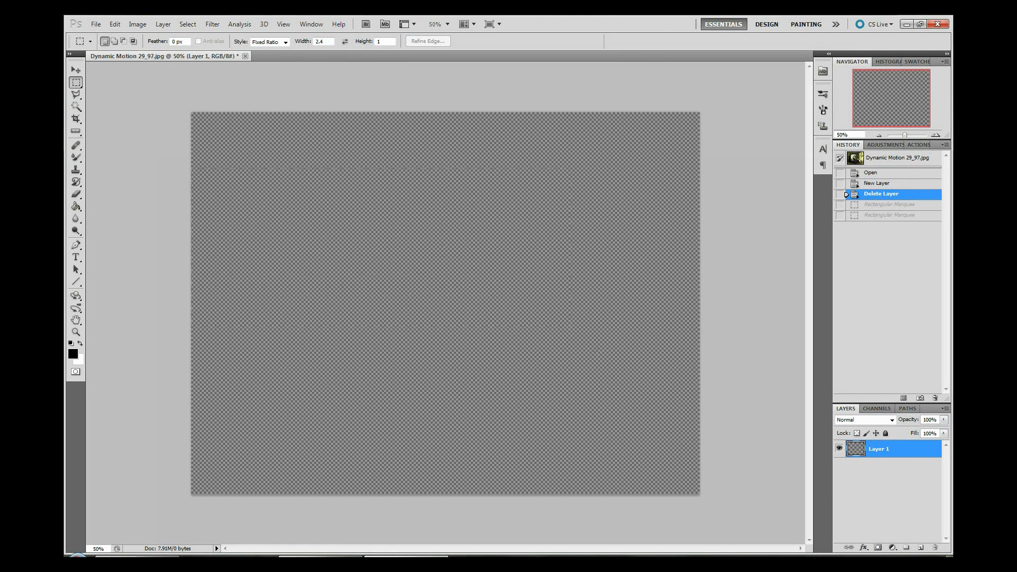
Step: Draw a 2.4:1 marquee selection spanning the full canvas width and fill it with black using the Paint Bucket
drag(829, 436, 837, 443)
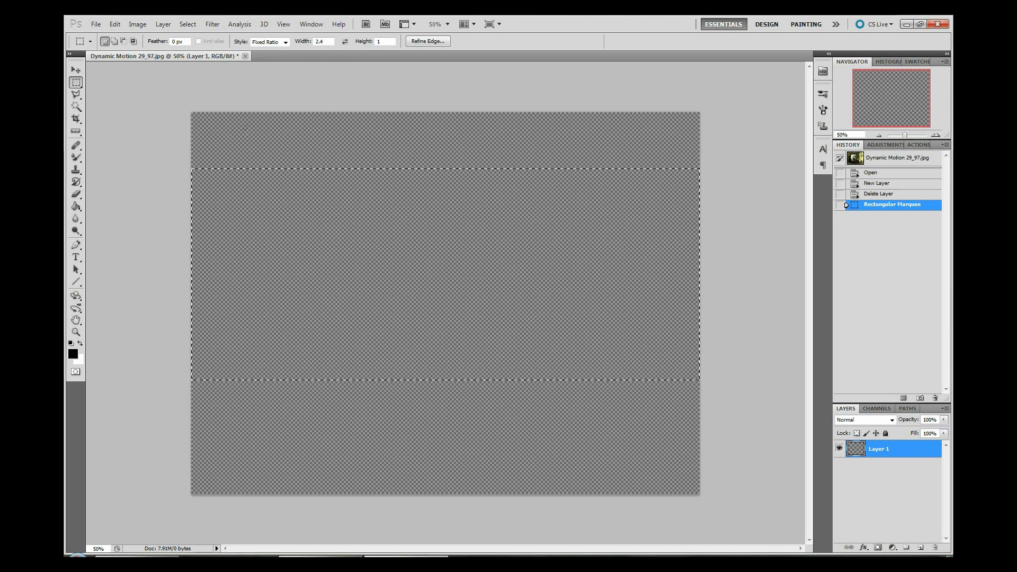
drag(421, 132, 420, 132)
click(76, 206)
click(267, 247)
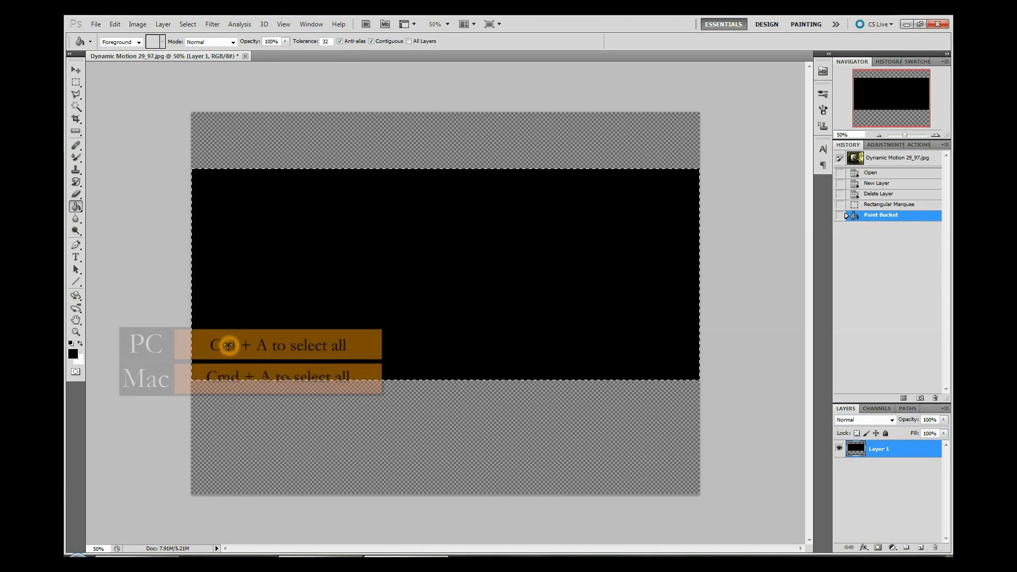
Step: Select the entire canvas and align the black band's layer to the selection by vertical centers
key(ctrl+a)
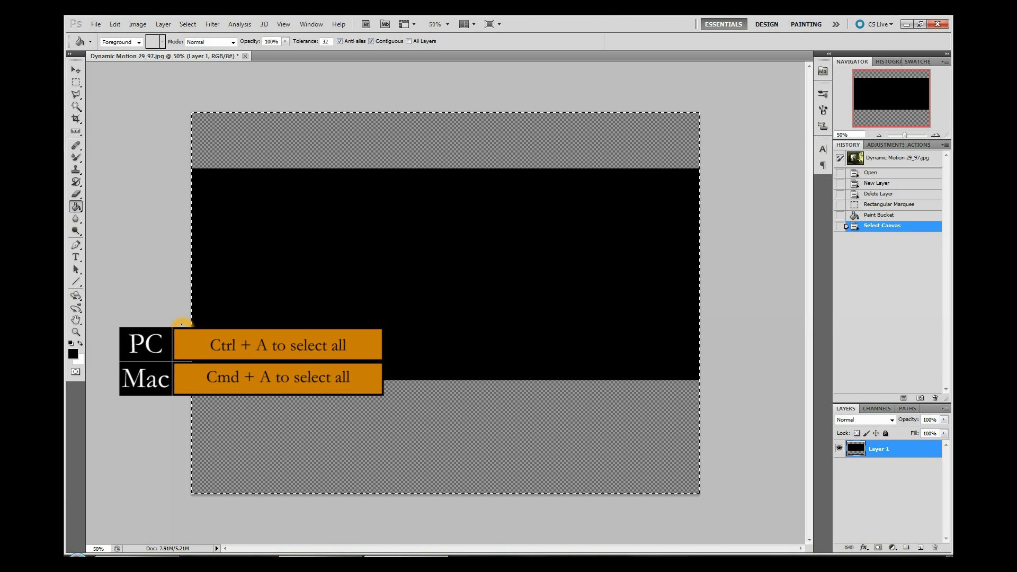
click(165, 25)
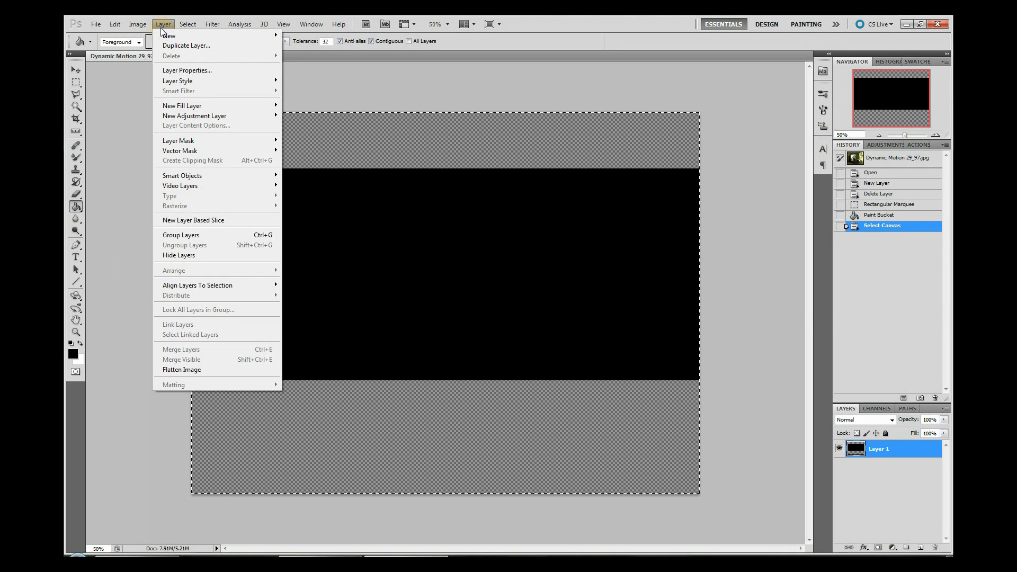
mouse_move(215, 287)
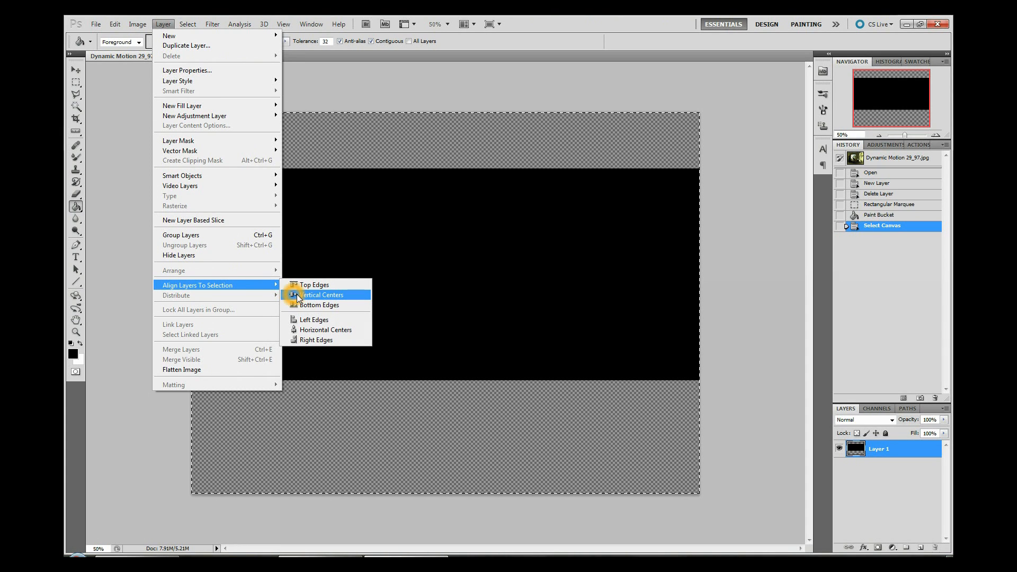
click(330, 295)
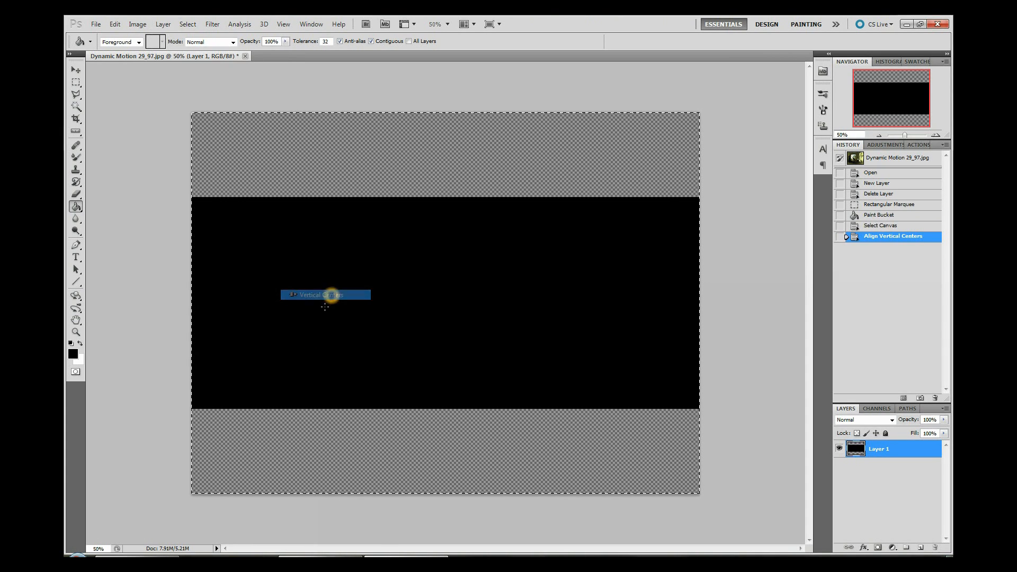
click(394, 314)
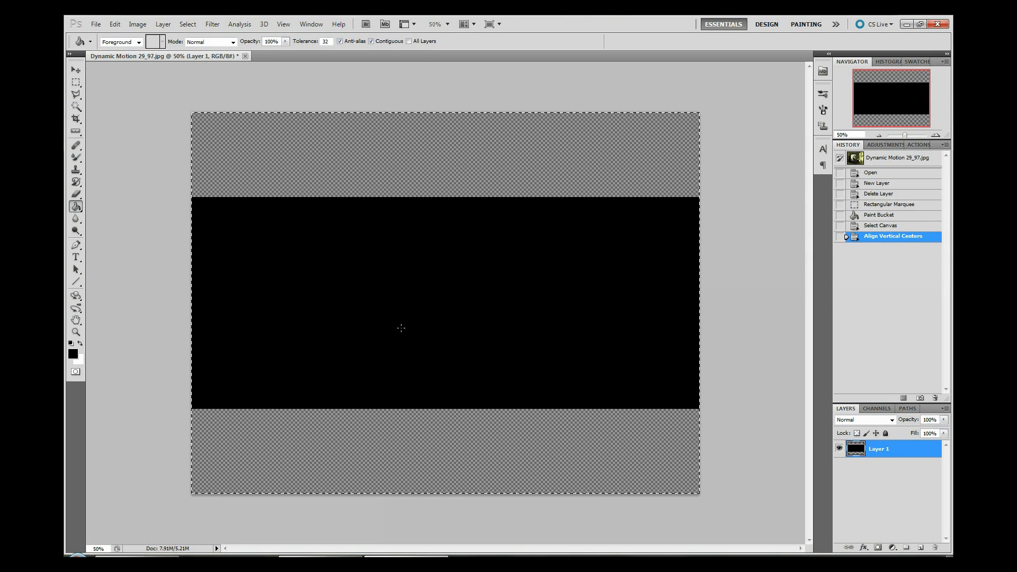
click(408, 416)
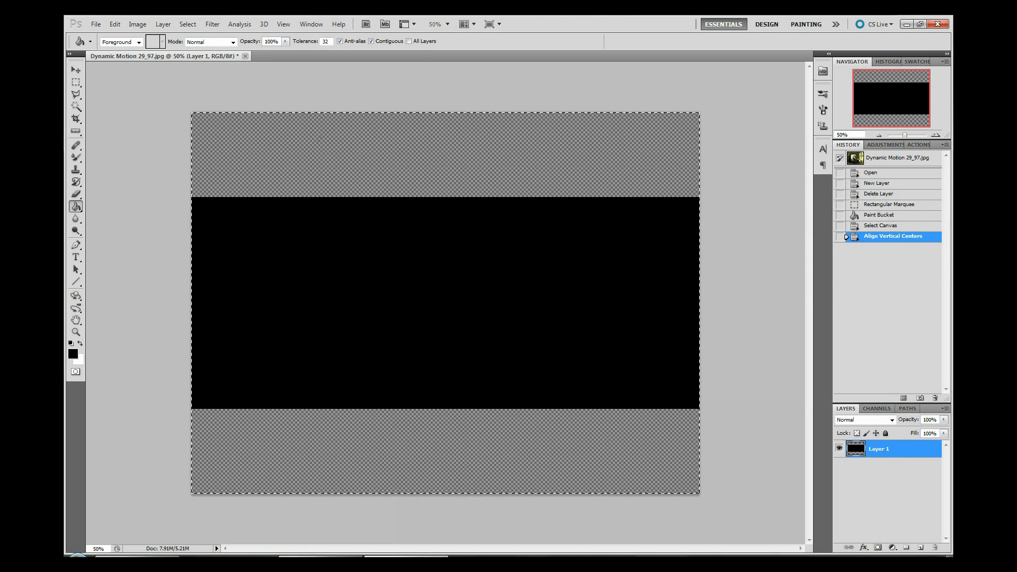
click(320, 166)
click(277, 465)
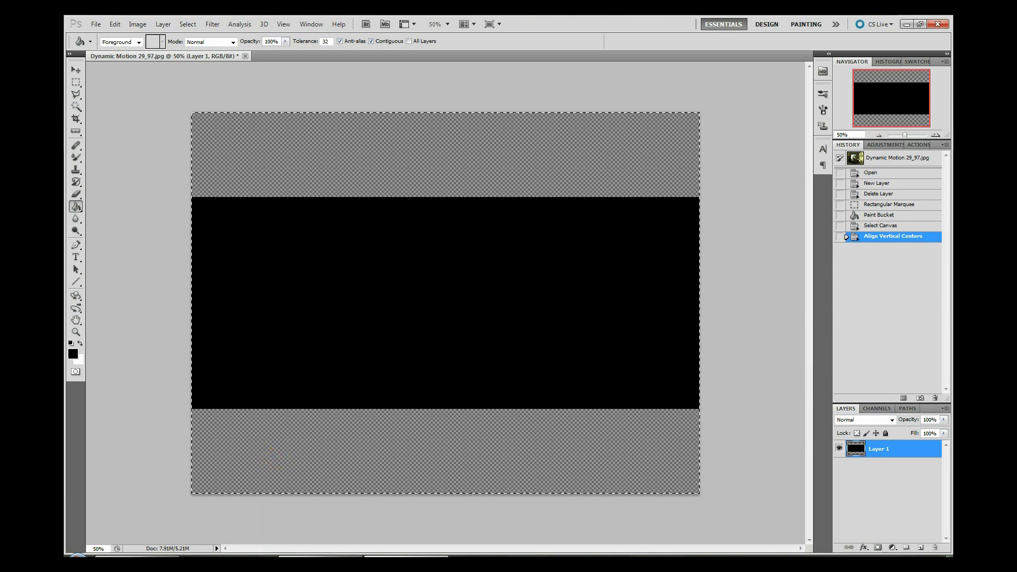
click(275, 456)
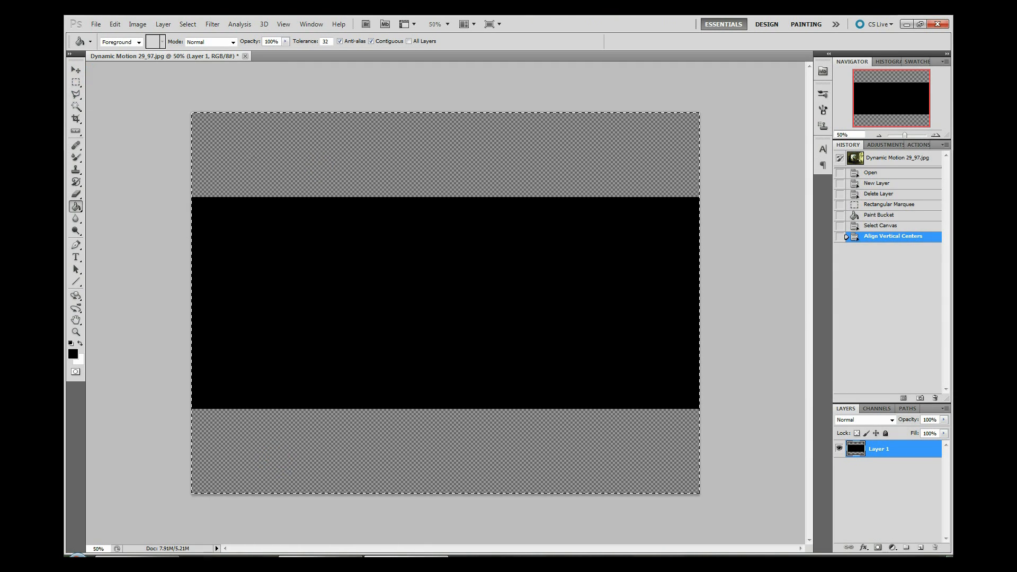
click(174, 70)
Step: Subtract the black band from the full-canvas selection with the Magic Wand, keeping only the transparent strips above and below selected
click(76, 106)
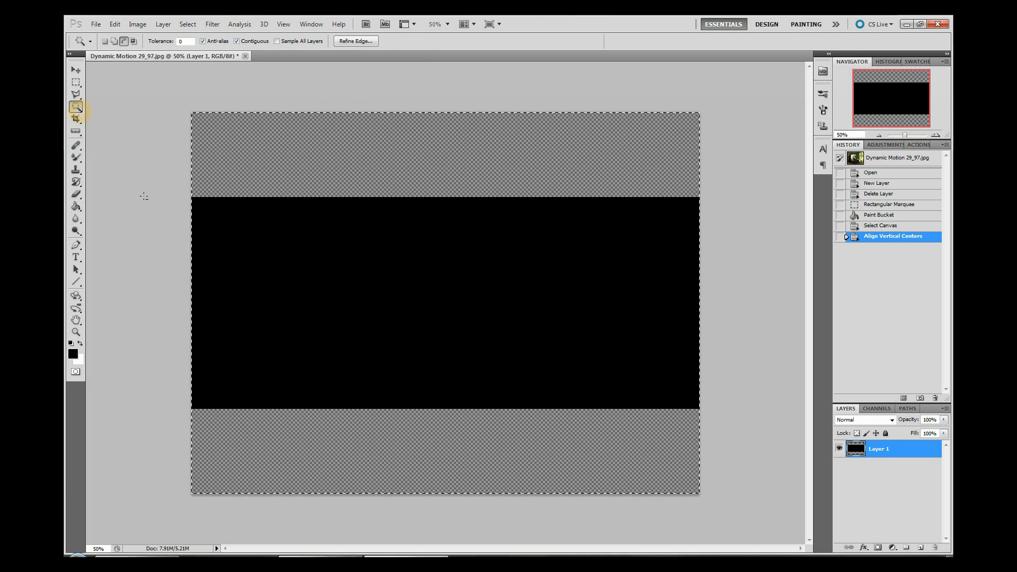
click(123, 41)
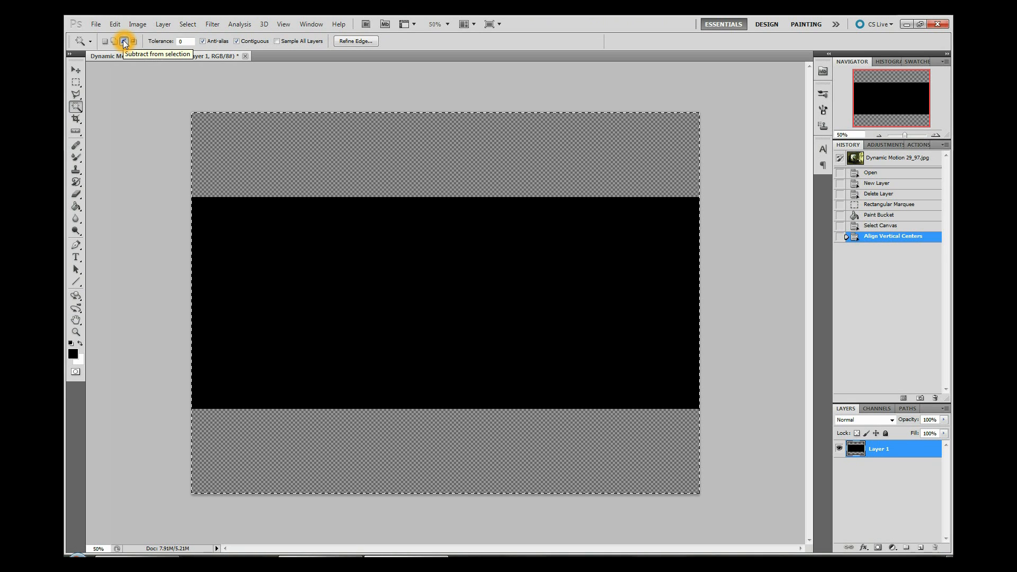
click(379, 276)
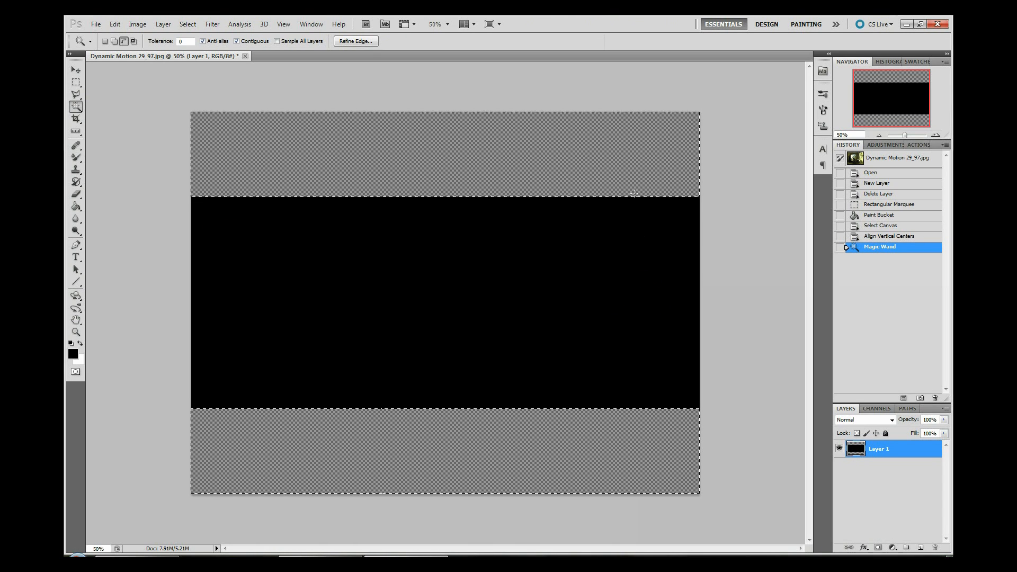
click(614, 135)
click(302, 463)
Step: Fill the selected transparent strips above and below the central band with black using the Paint Bucket
click(76, 206)
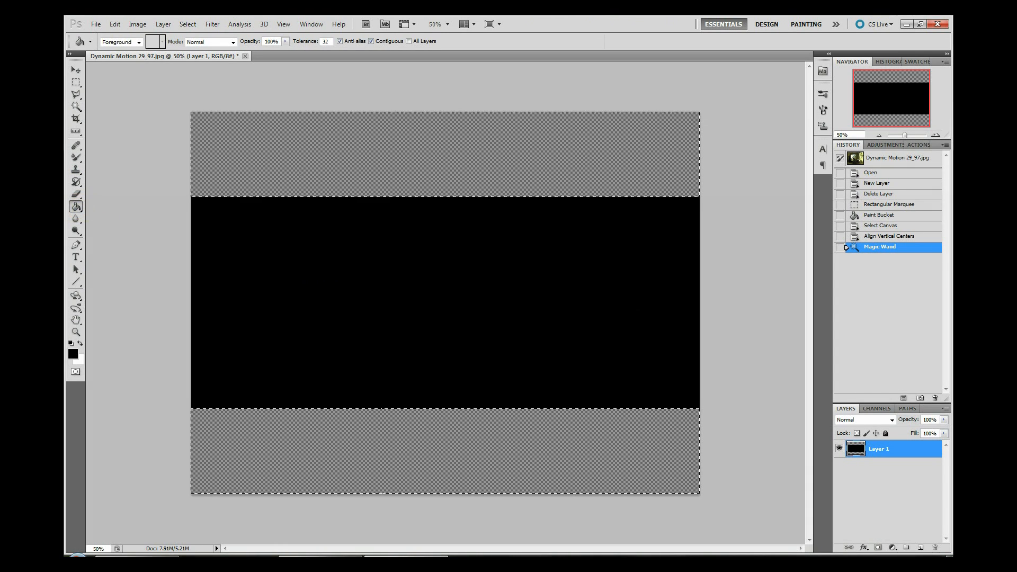
click(313, 117)
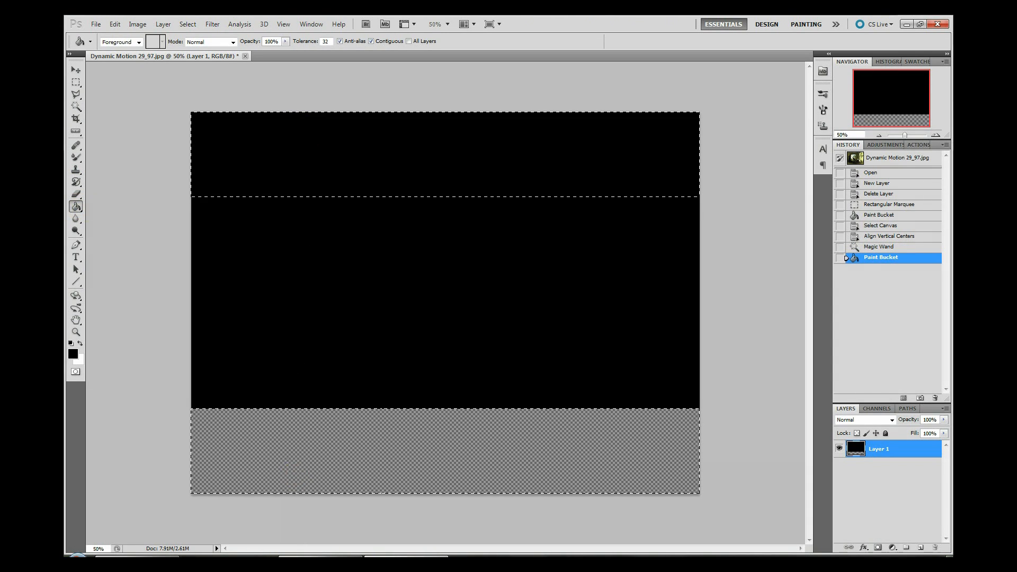
click(286, 450)
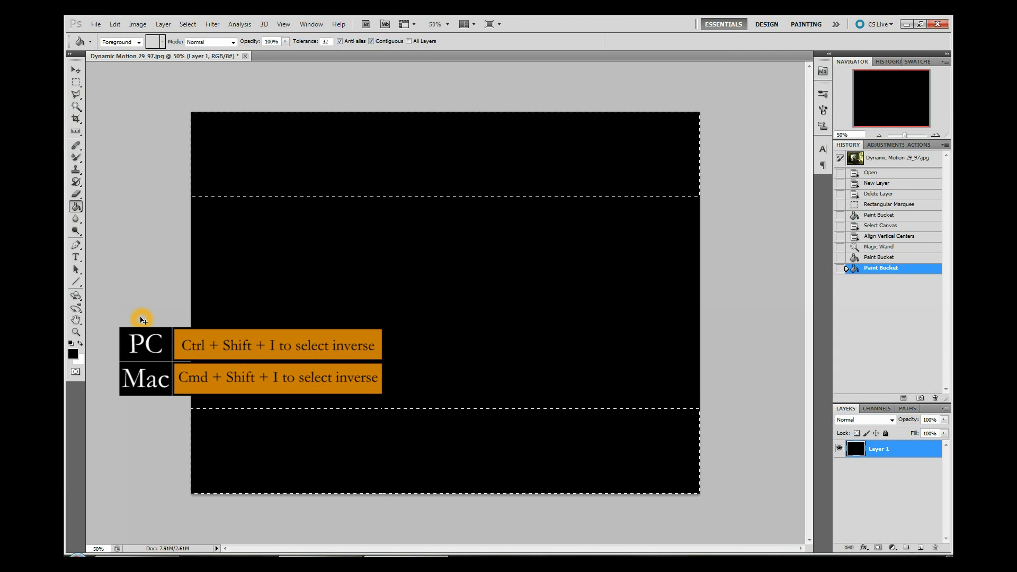
Step: Invert the selection, erase the central black band to transparency with the large Eraser brush, and deselect
key(ctrl+shift+i)
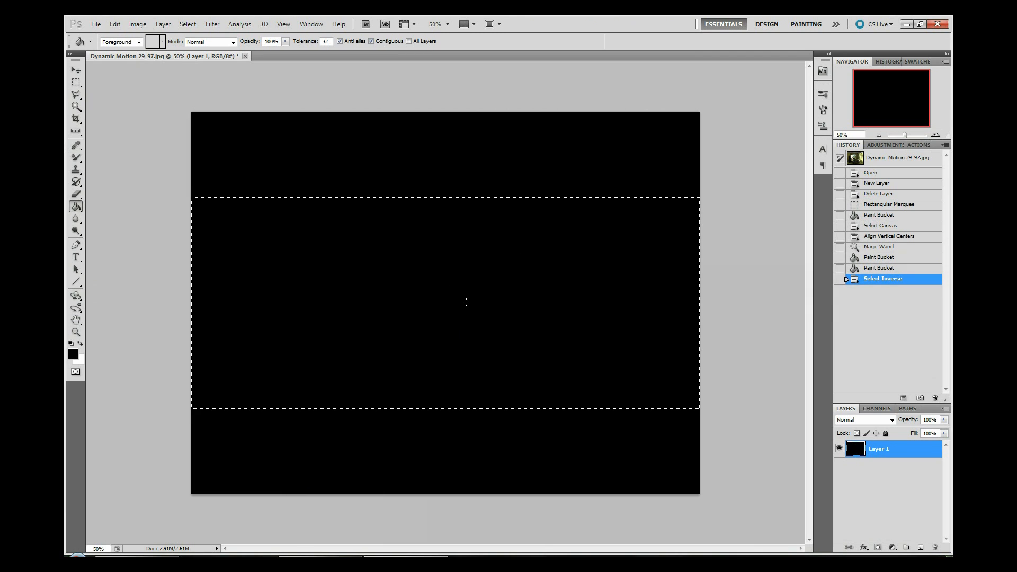
click(118, 242)
click(77, 194)
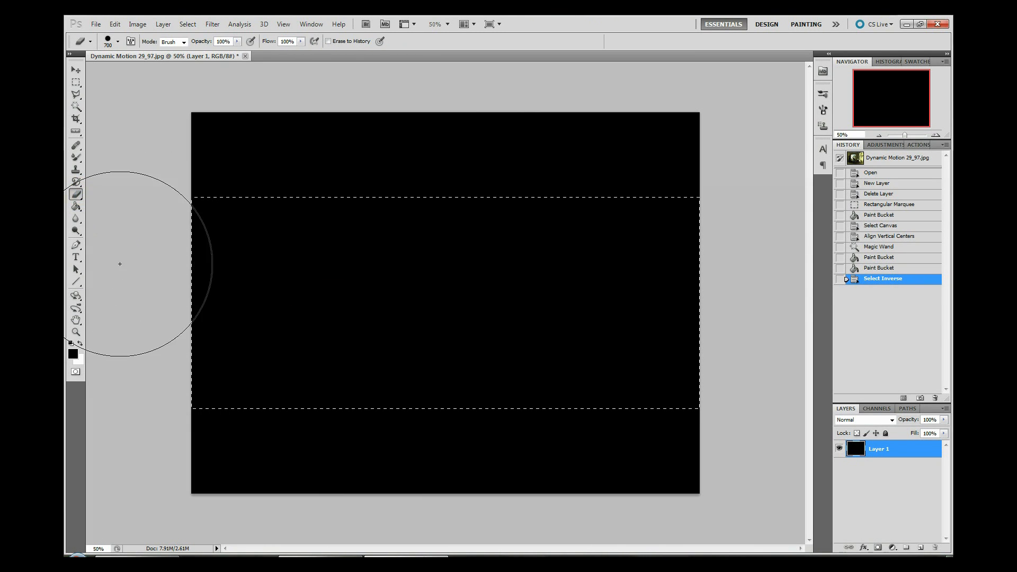
key(bracketright)
key(bracketright)
click(180, 245)
mouse_move(241, 241)
mouse_down()
mouse_move(693, 234)
mouse_move(690, 374)
mouse_move(143, 376)
mouse_up()
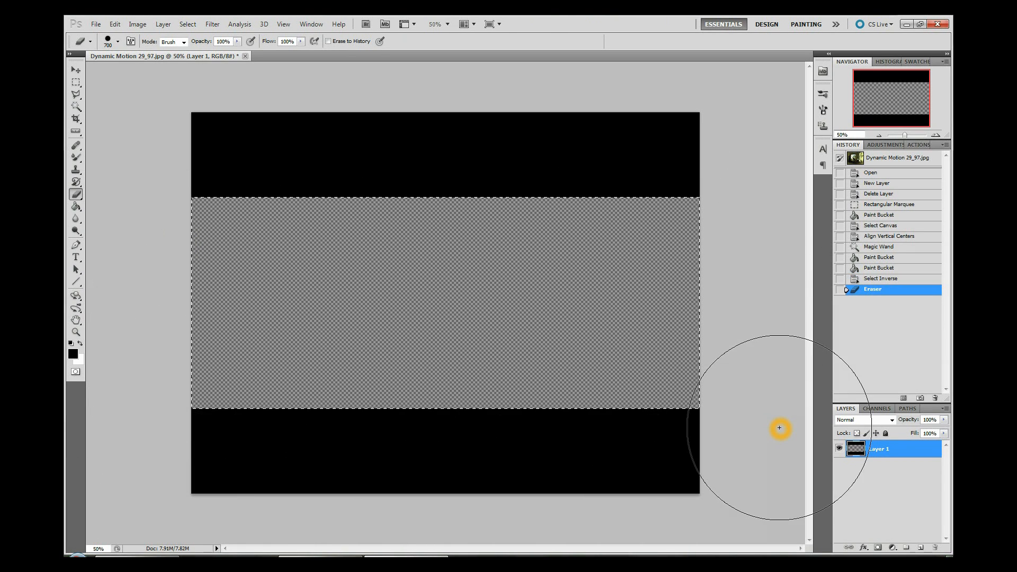
key(ctrl+d)
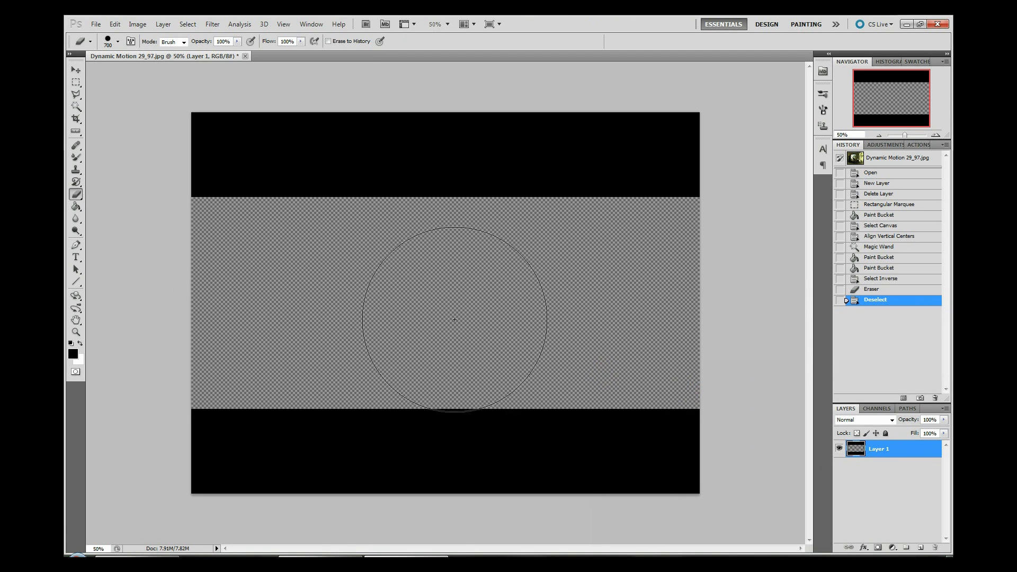
Step: Save a copy of the letterbox template to the Desktop as Dynamic Motion 29_97.png in PNG format with no interlacing
click(395, 315)
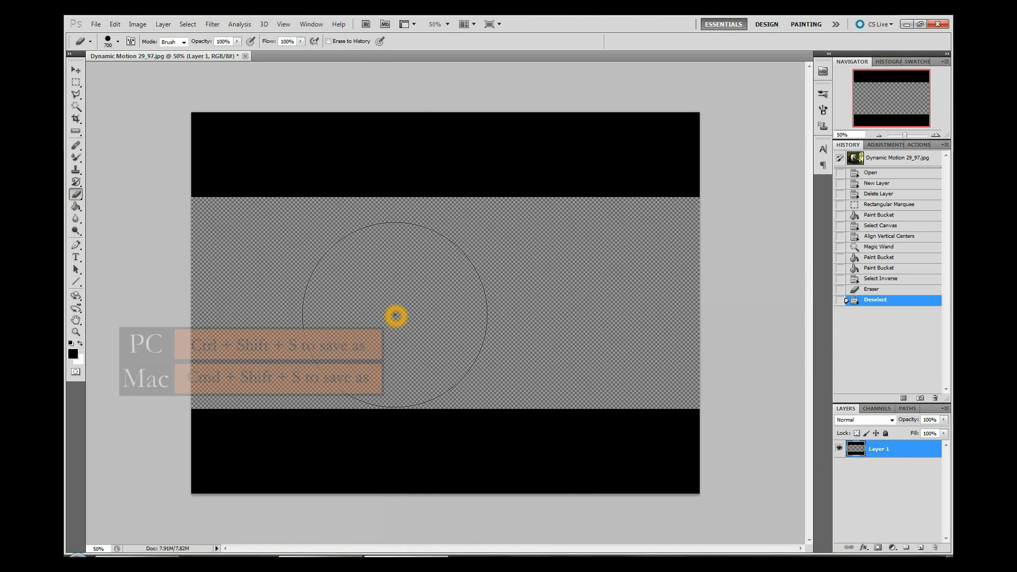
key(ctrl+shift+s)
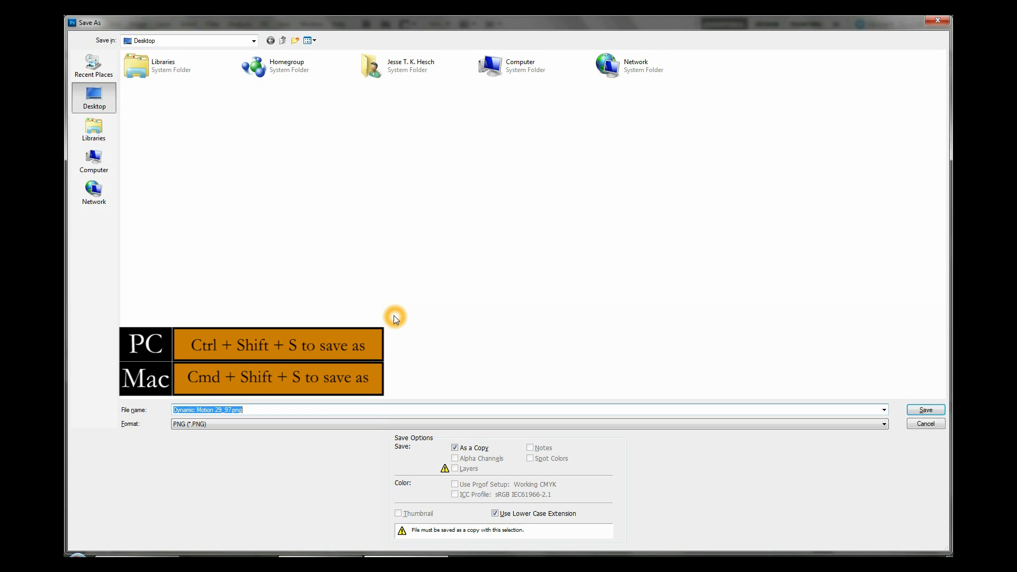
click(927, 414)
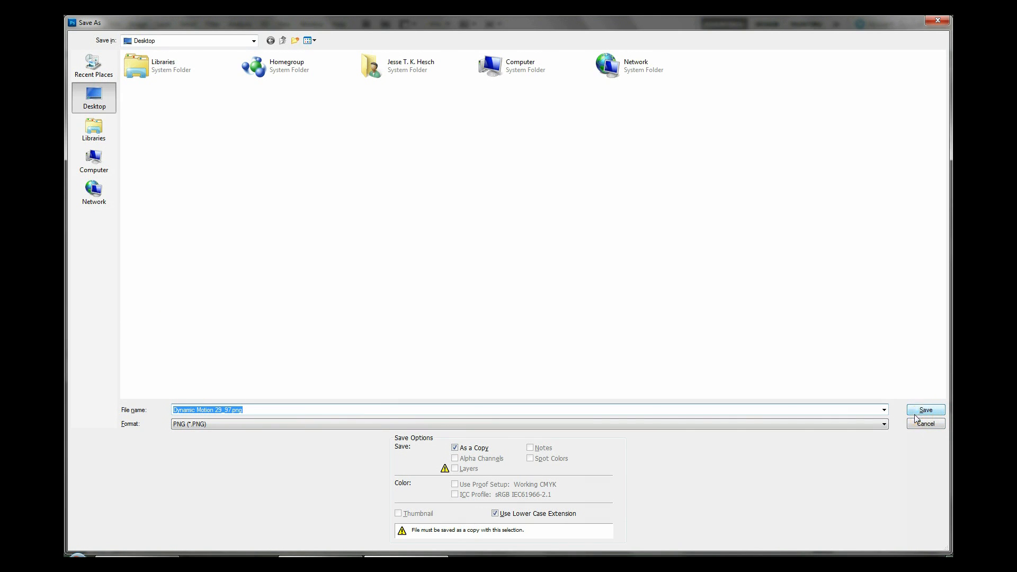
click(927, 415)
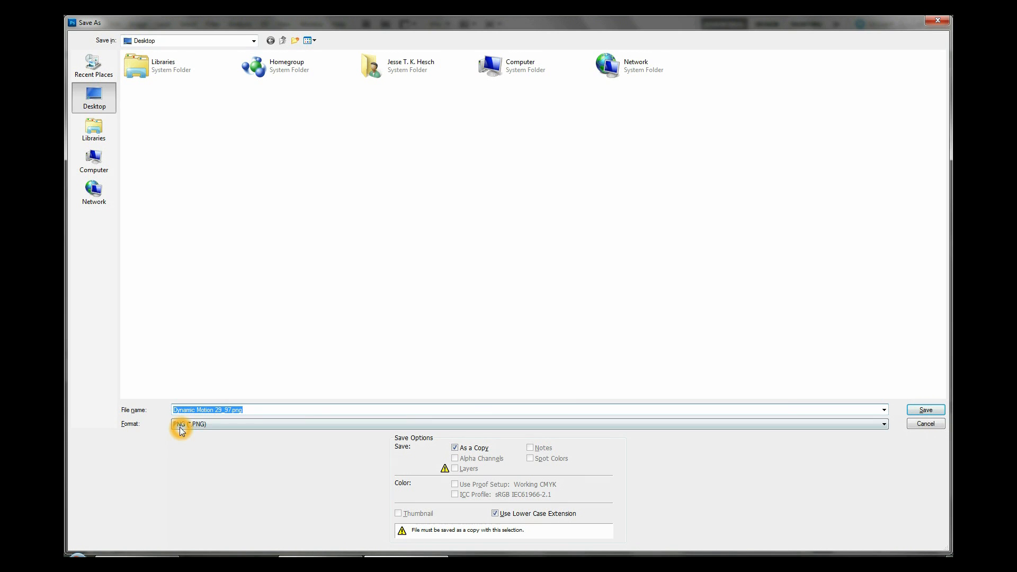
click(226, 426)
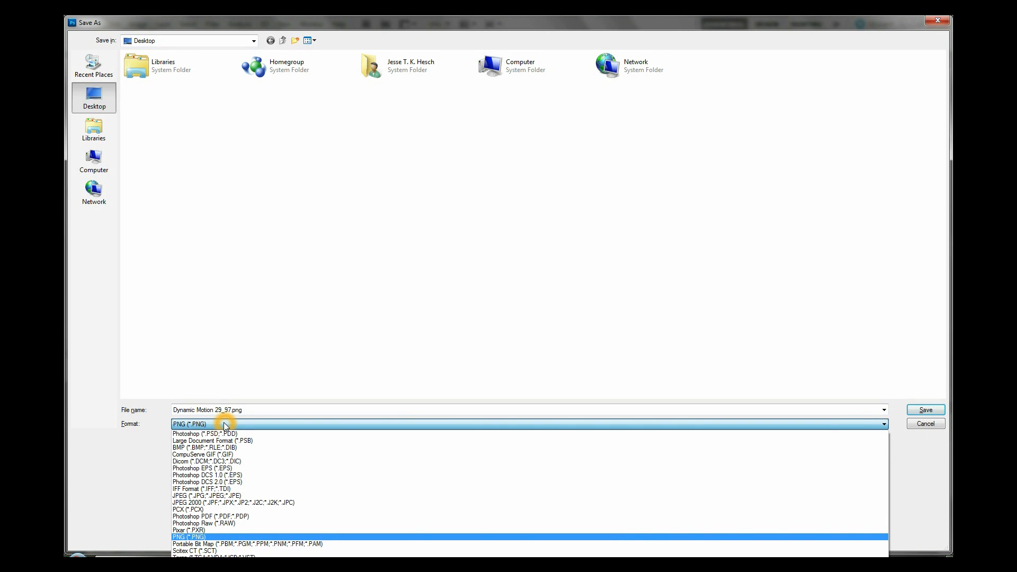
click(226, 425)
click(926, 411)
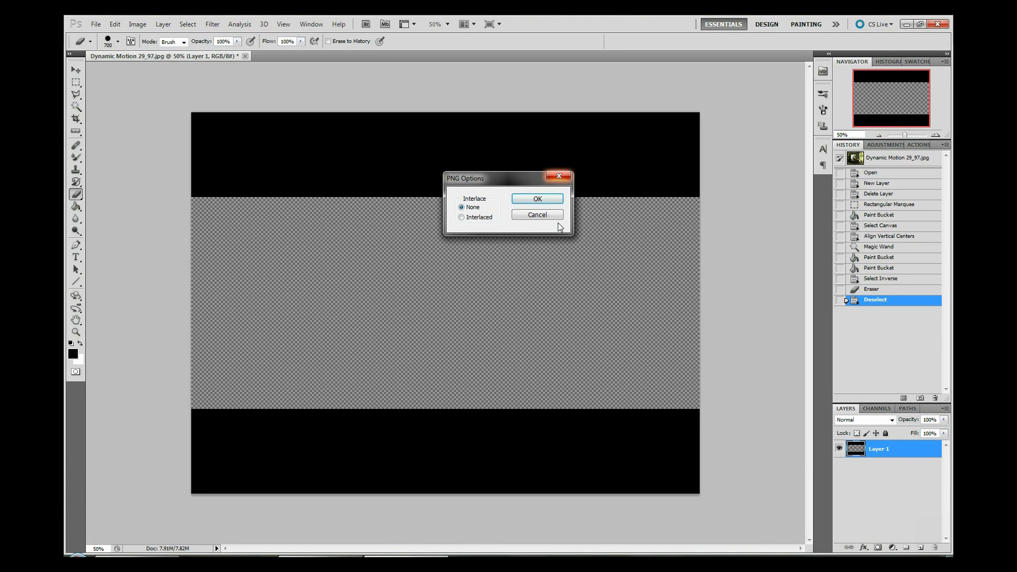
click(537, 198)
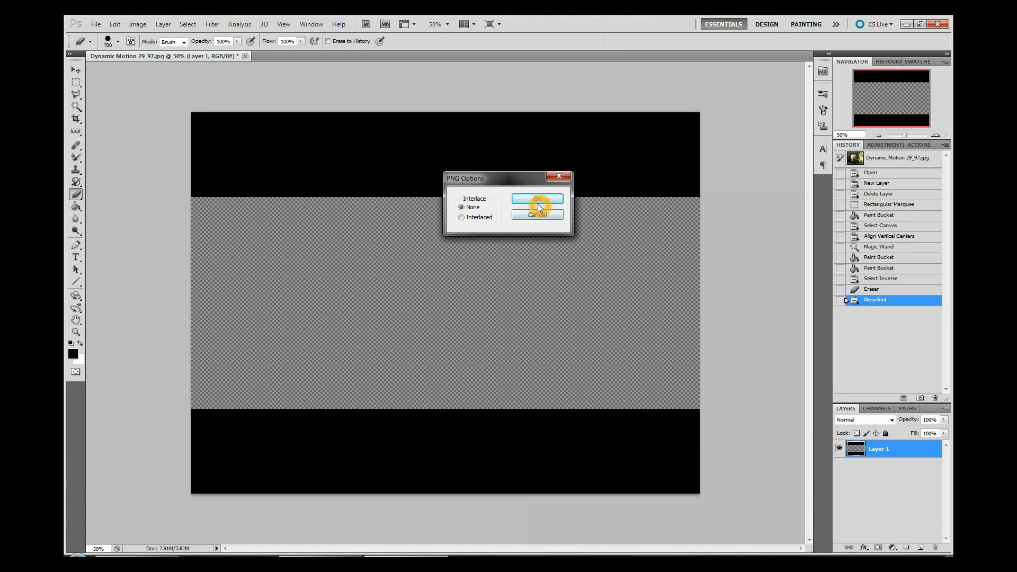
Step: Close Photoshop and import Dynamic Motion 29_97.png from the Desktop into the Premiere Pro project
click(938, 25)
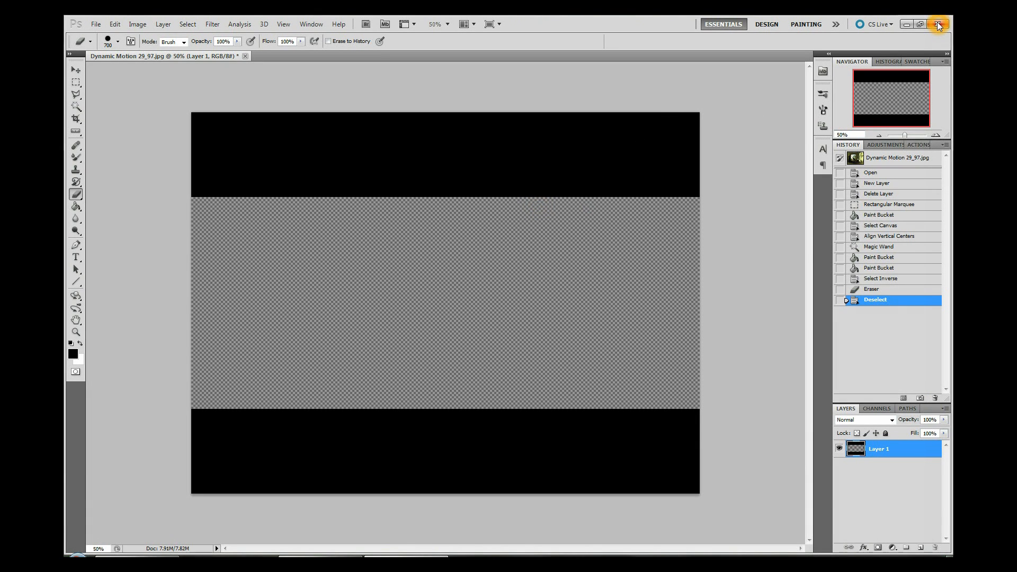
click(507, 227)
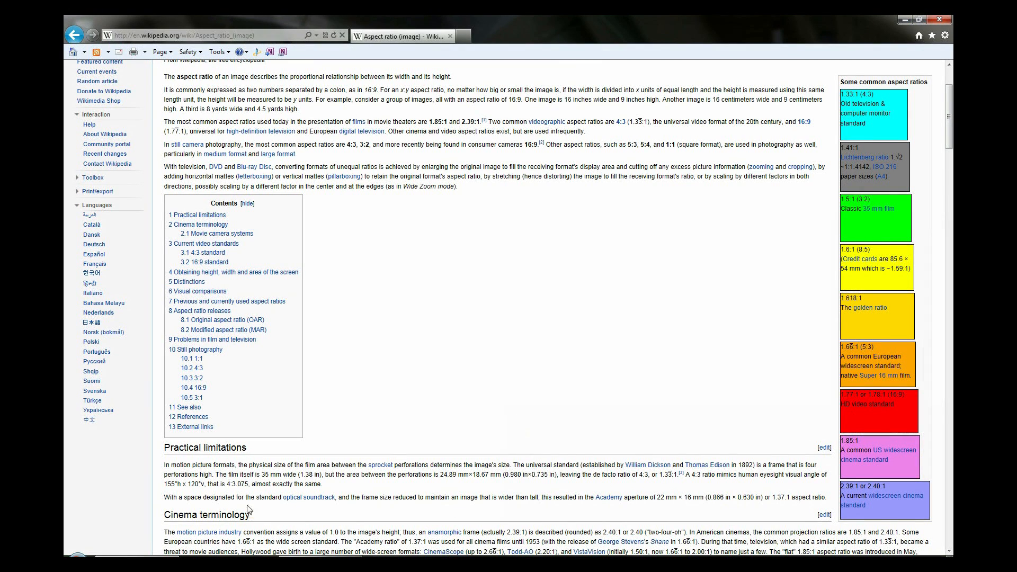
click(324, 556)
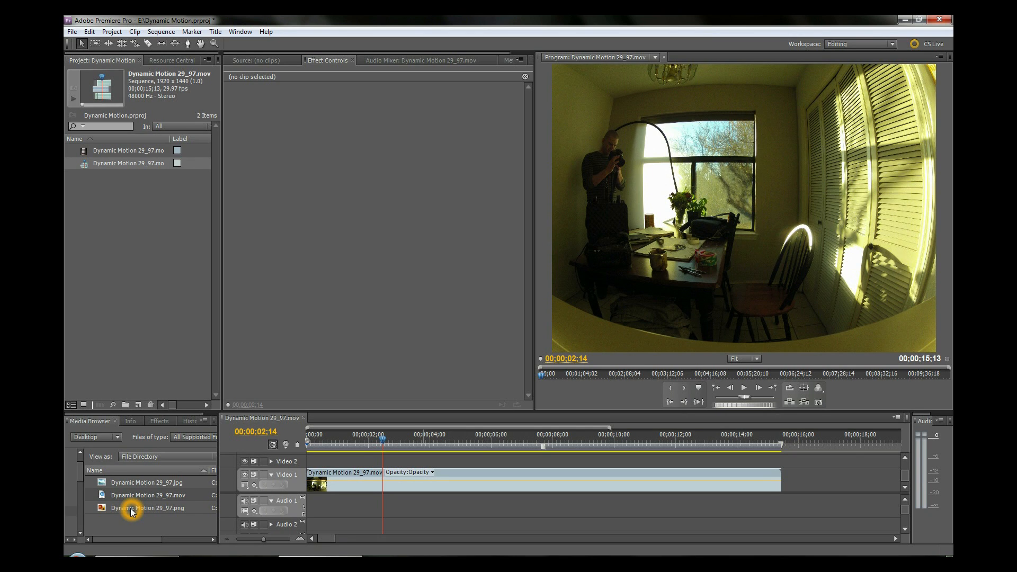
drag(131, 508, 144, 217)
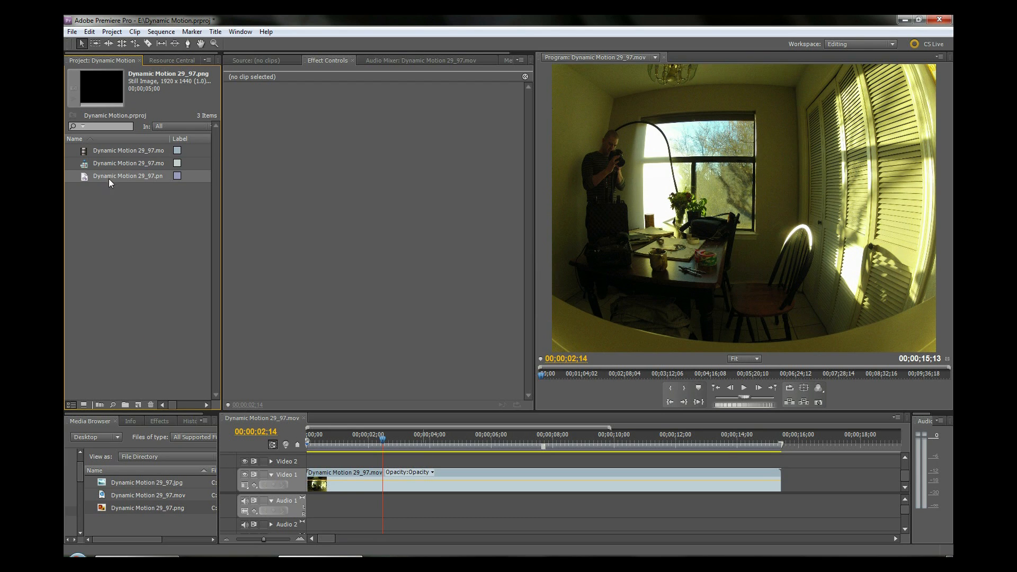
drag(110, 179, 310, 461)
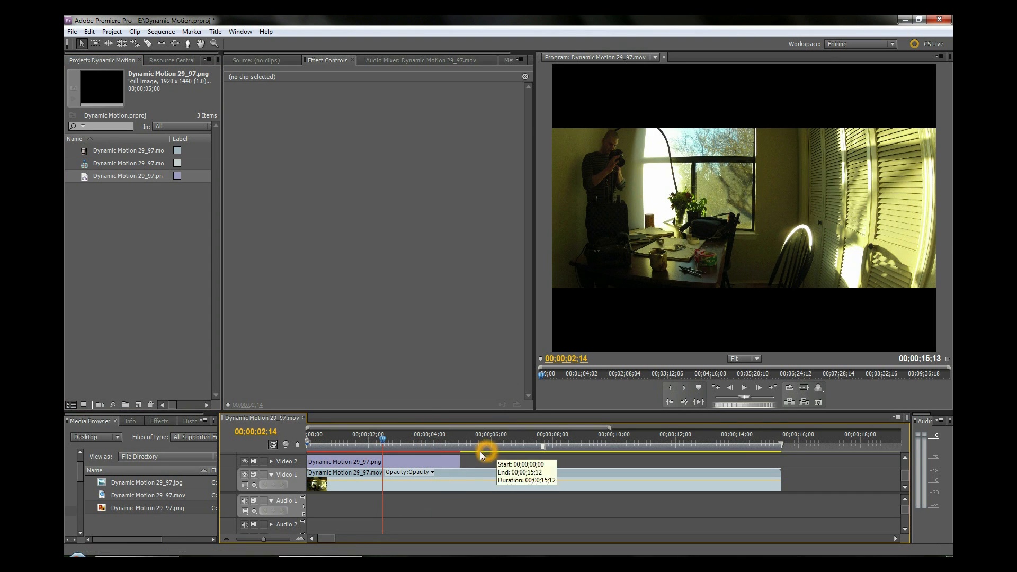
click(303, 481)
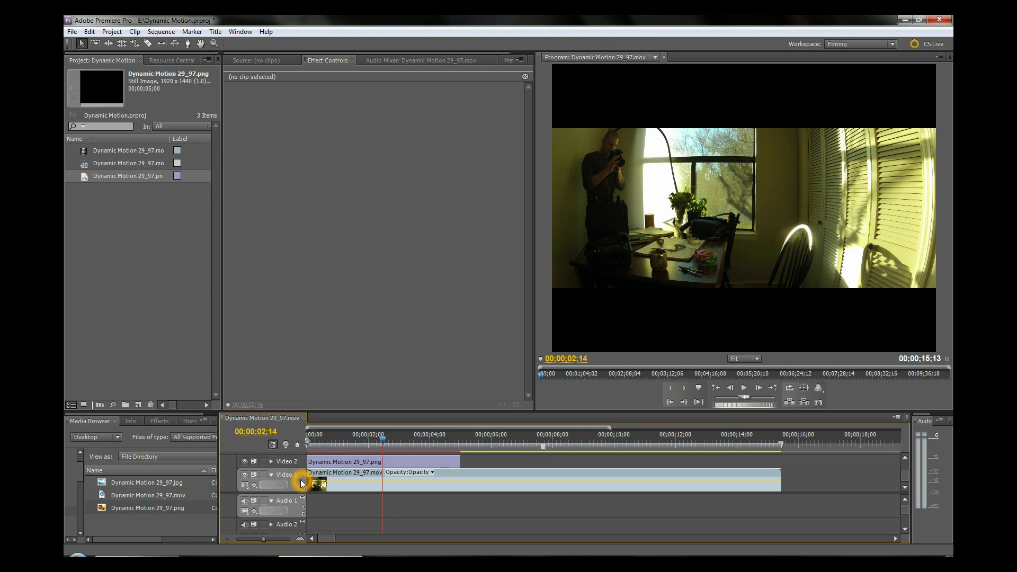
click(291, 459)
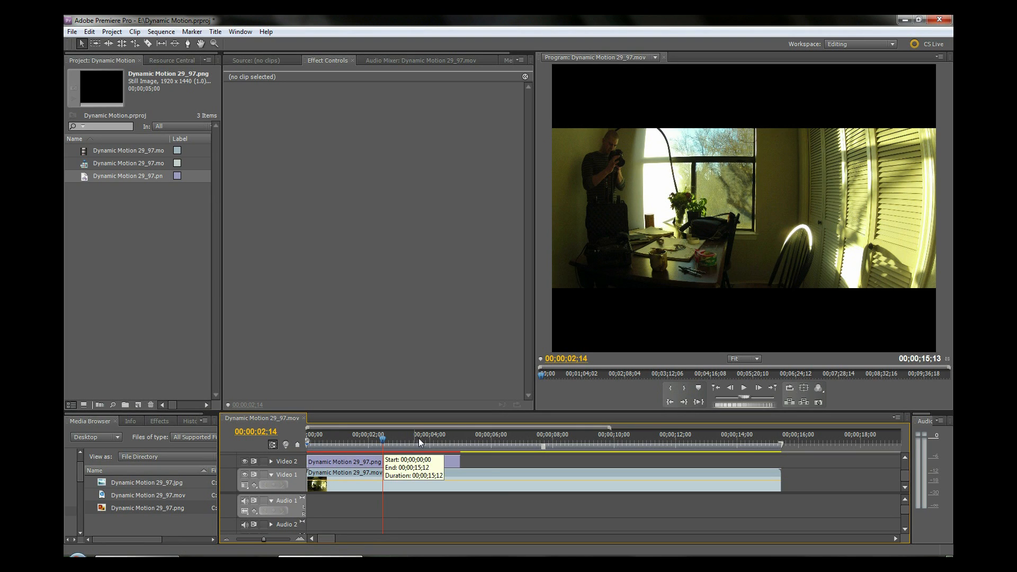
click(593, 514)
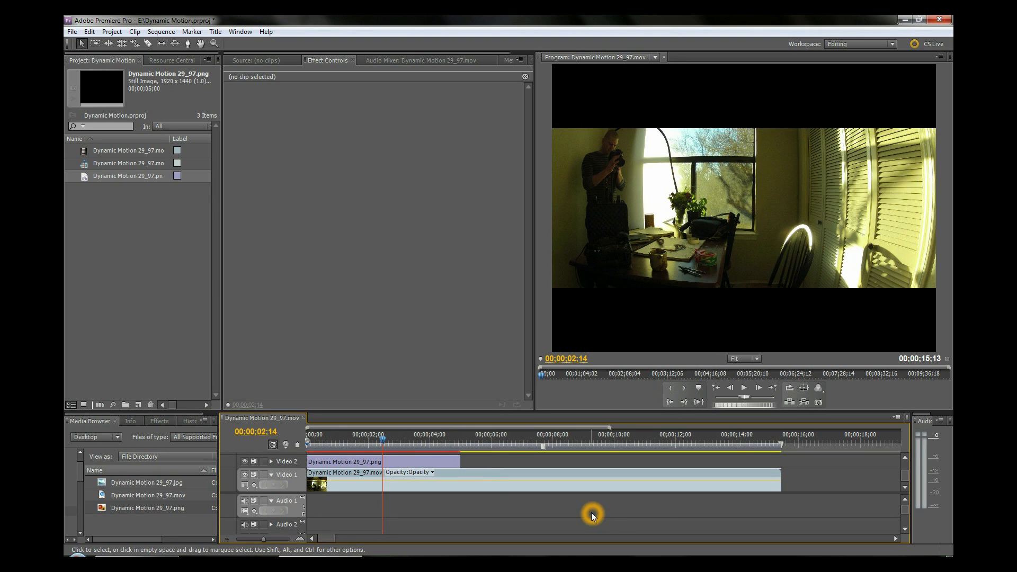
click(303, 463)
click(327, 466)
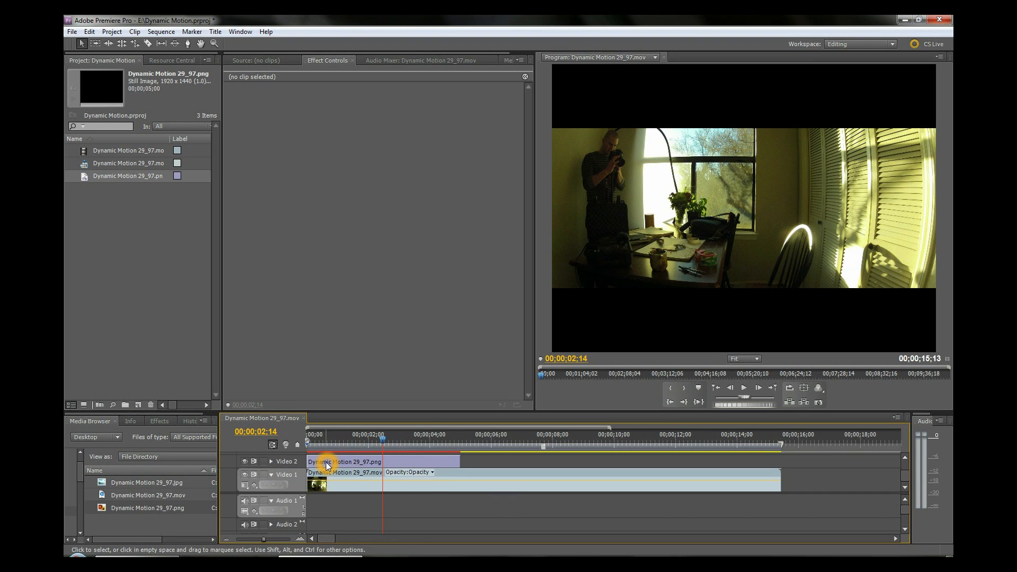
click(379, 472)
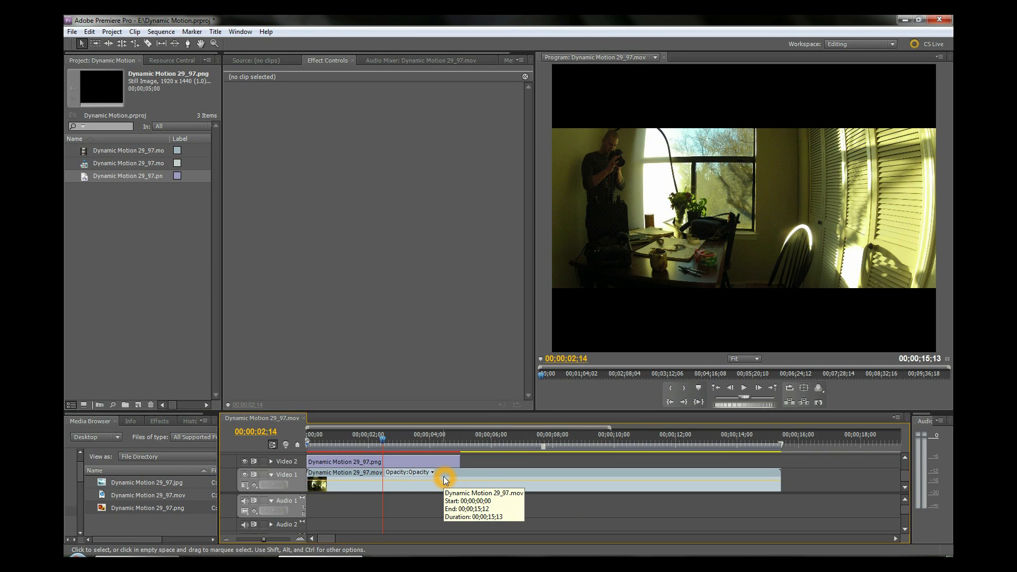
click(253, 412)
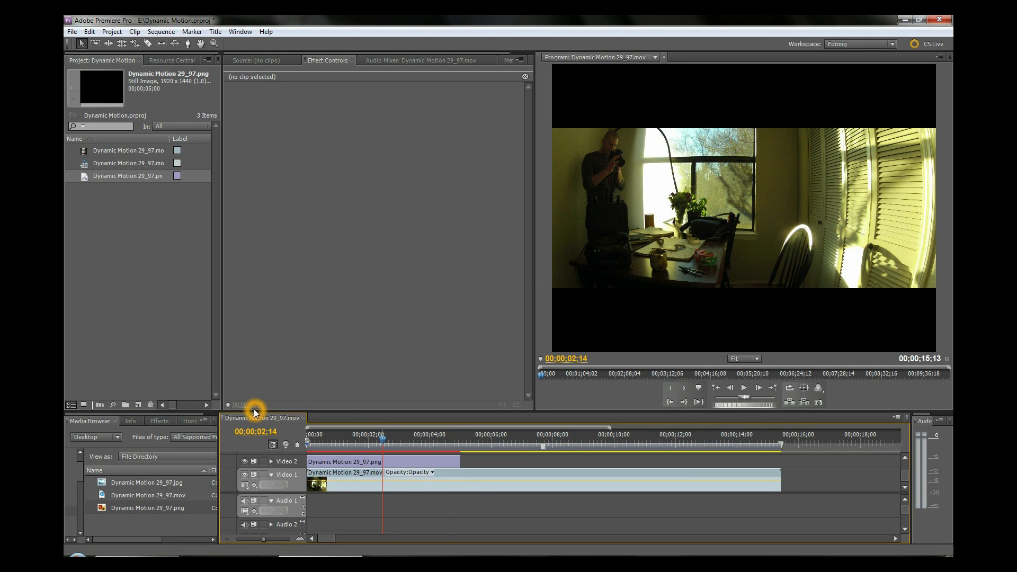
key(ctrl+z)
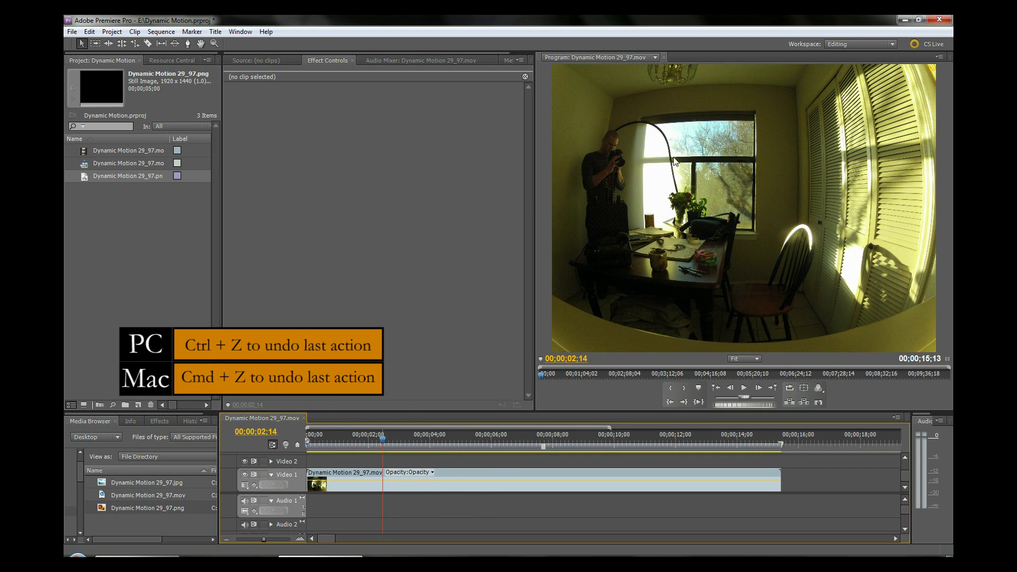
Step: Place Dynamic Motion 29_97.png on Video 2 at the sequence start and extend it to the end of the footage clip
click(111, 178)
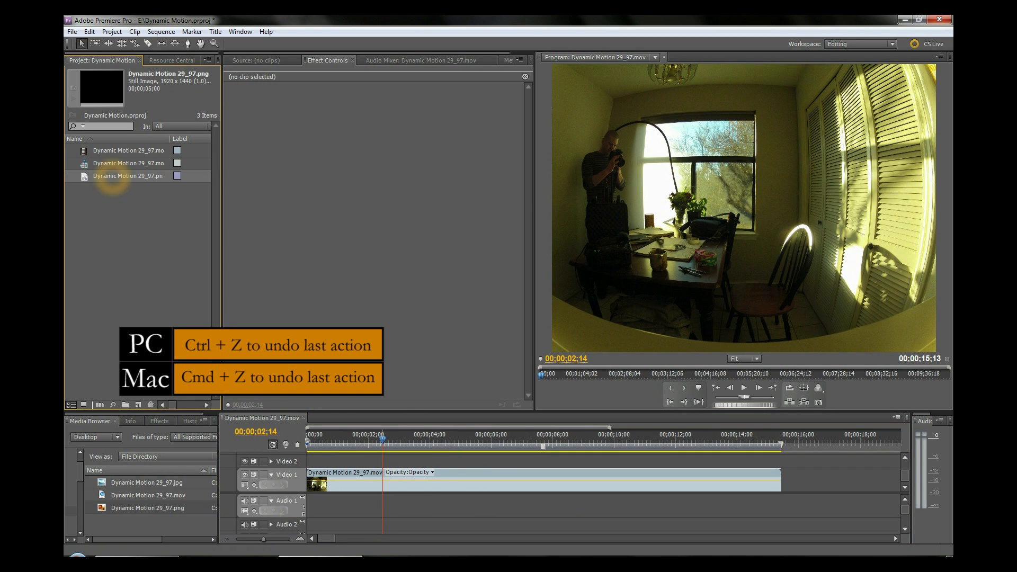
drag(111, 178, 306, 466)
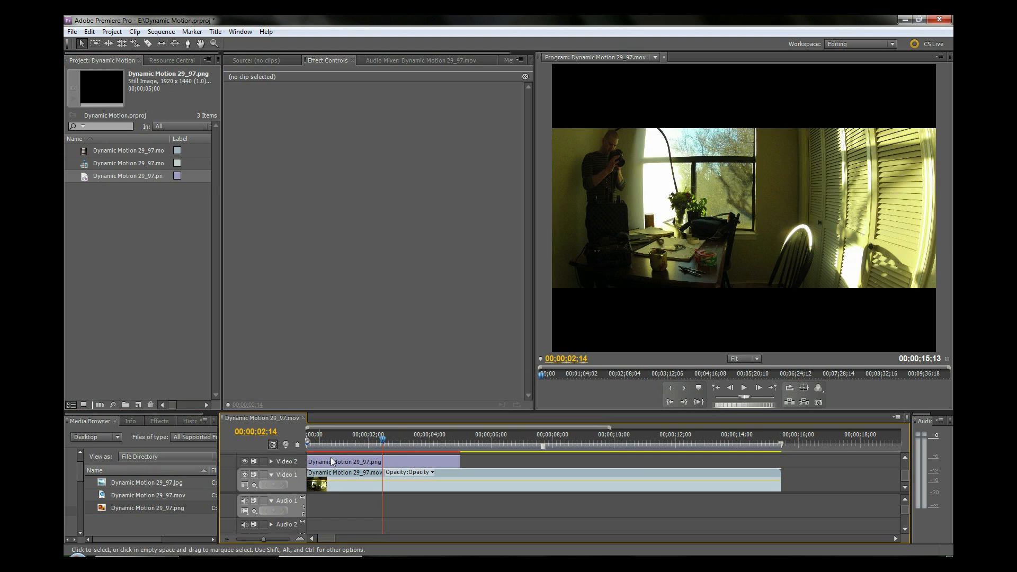
click(512, 441)
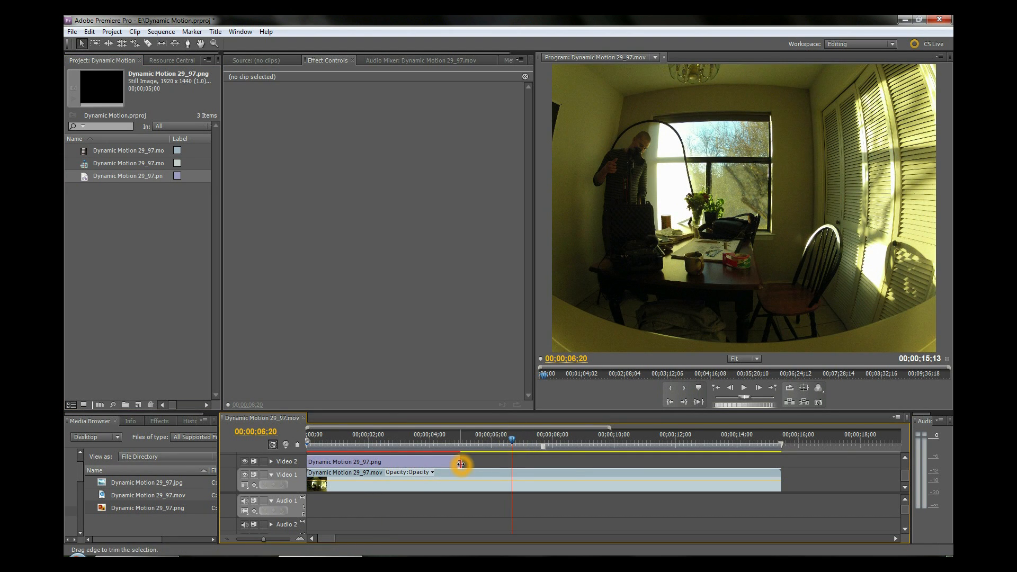
drag(461, 464, 781, 466)
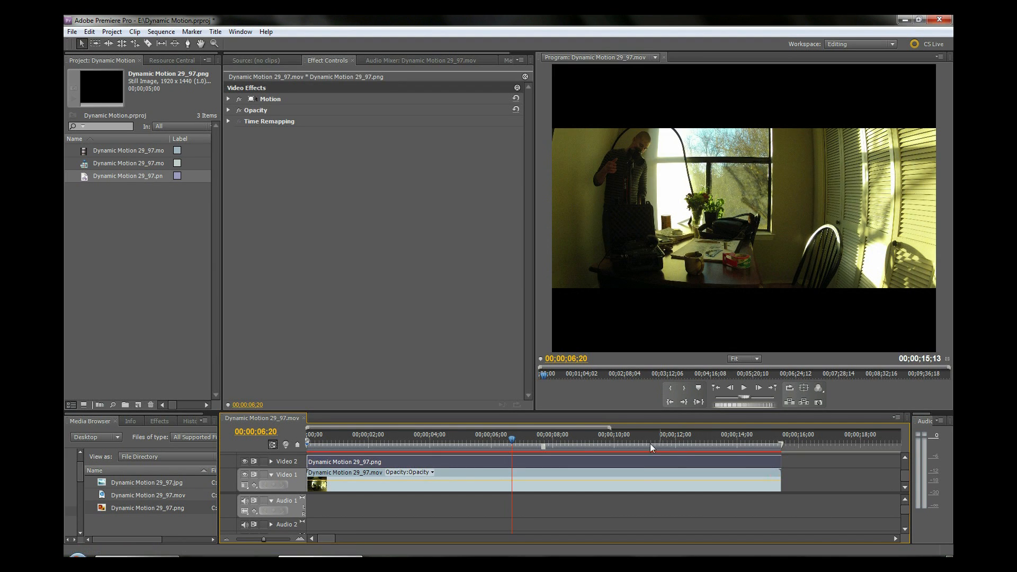
click(580, 452)
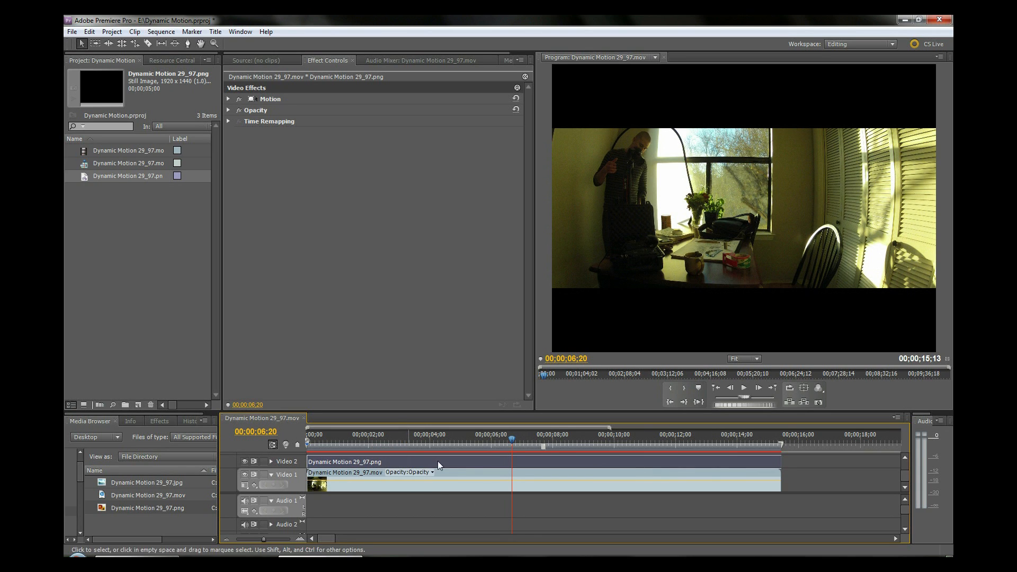
Step: Select the footage clip on Video 1 and play the sequence to check how the letterbox frames it
click(444, 482)
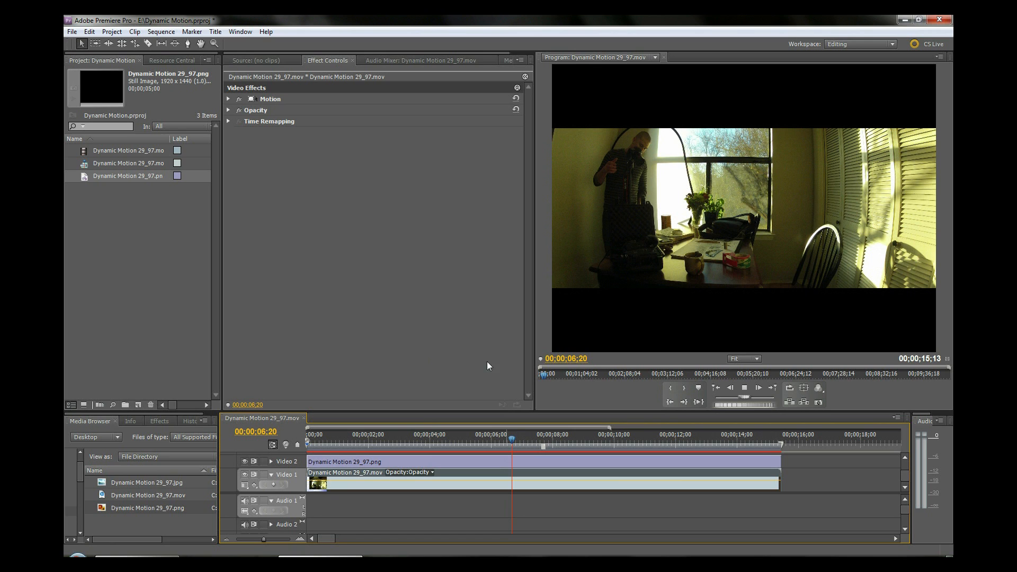
key(space)
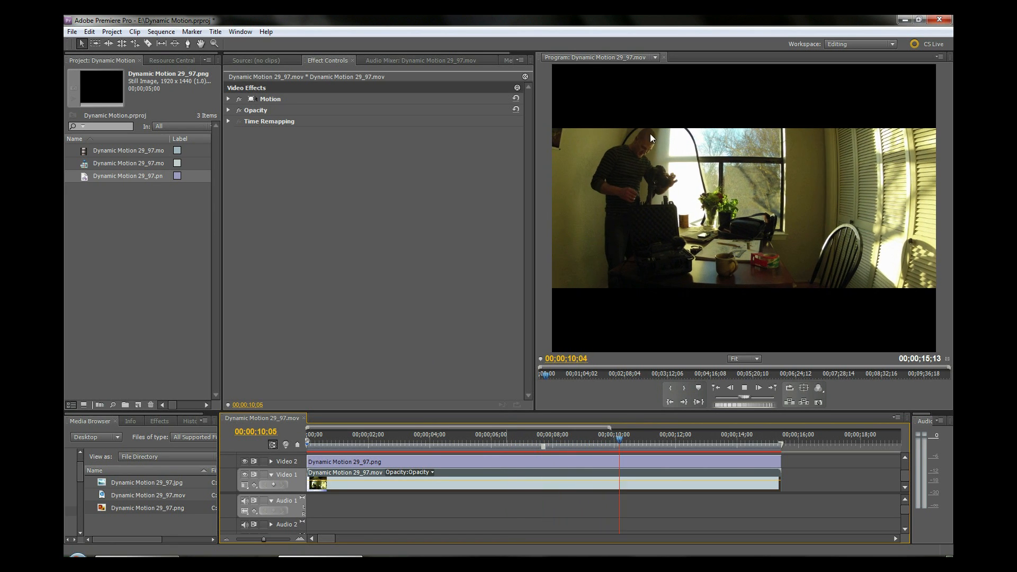
key(space)
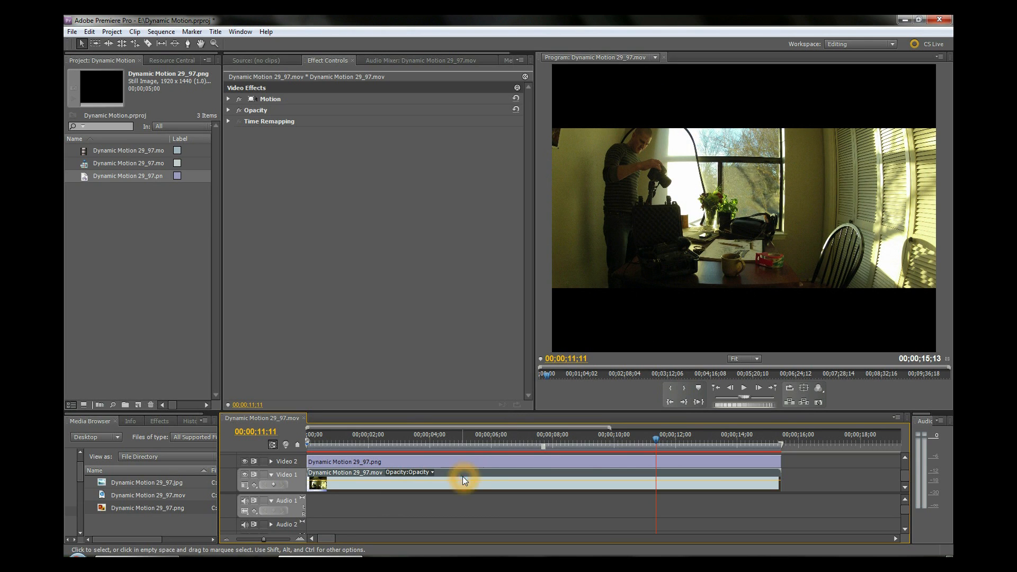
Step: Shift the Video 1 footage clip down behind the letterbox by setting its vertical Motion position to 759
click(228, 100)
mouse_move(405, 109)
mouse_down()
mouse_move(441, 115)
mouse_move(405, 111)
mouse_up()
click(744, 236)
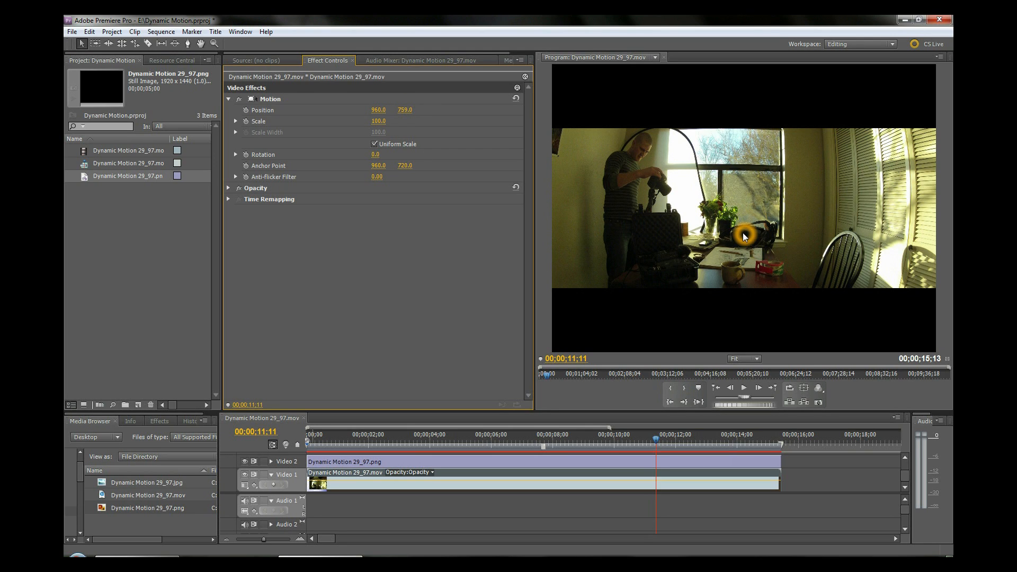
click(754, 180)
click(647, 258)
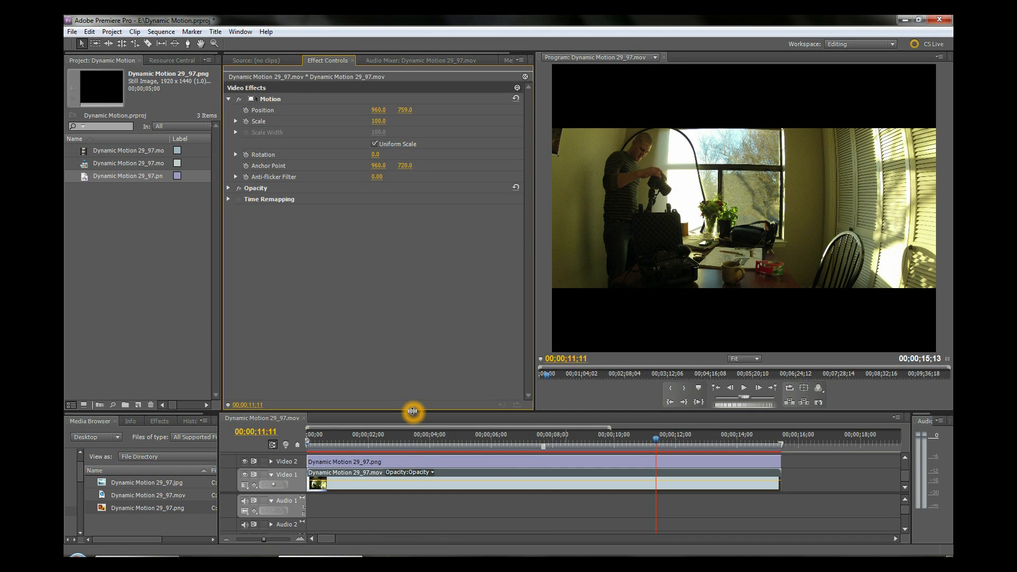
click(387, 248)
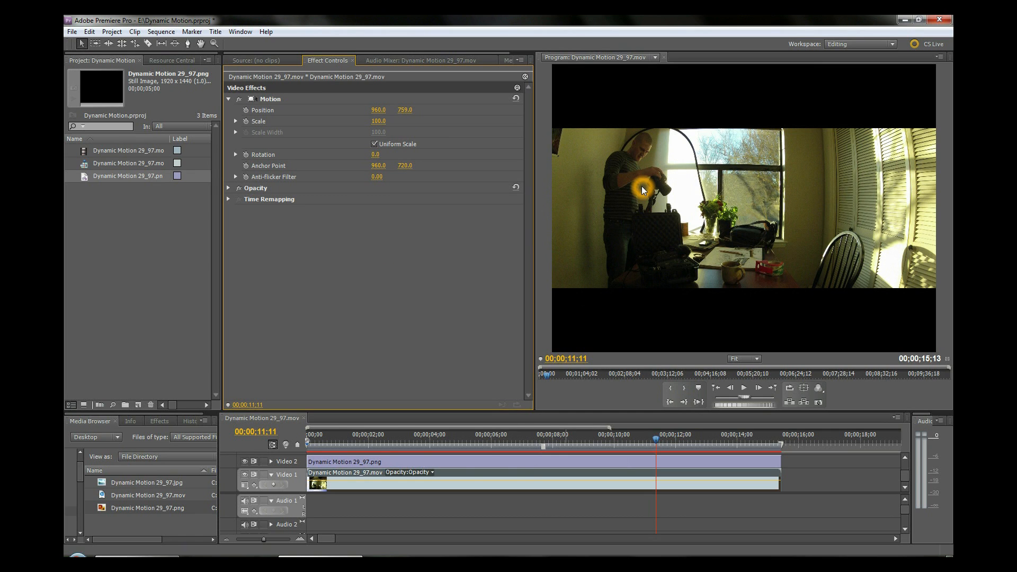
Step: Play the letterboxed sequence from start to end in the maximized Program monitor, restore the layout, and move the playhead to 00;00;05;08
key(grave)
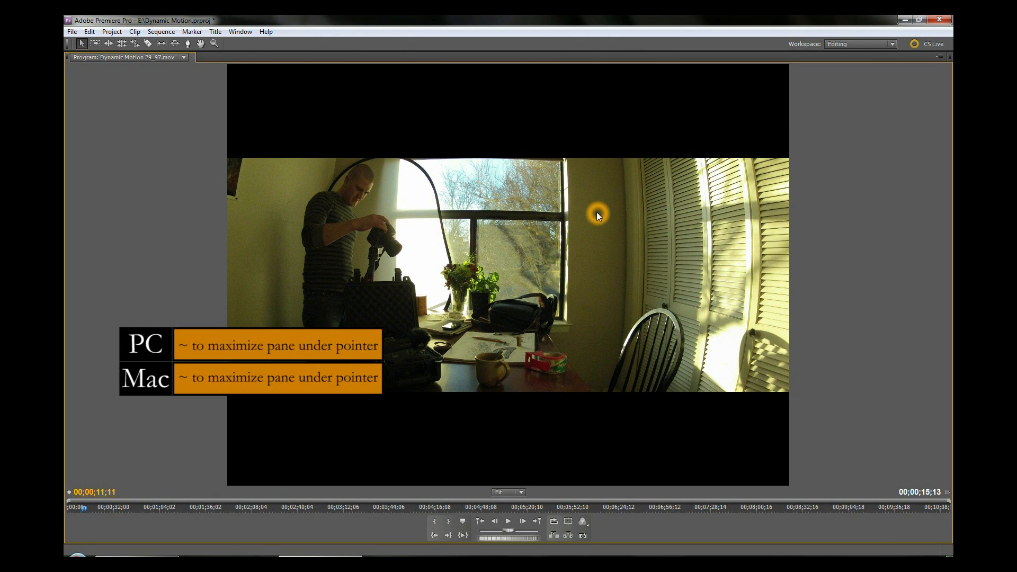
key(grave)
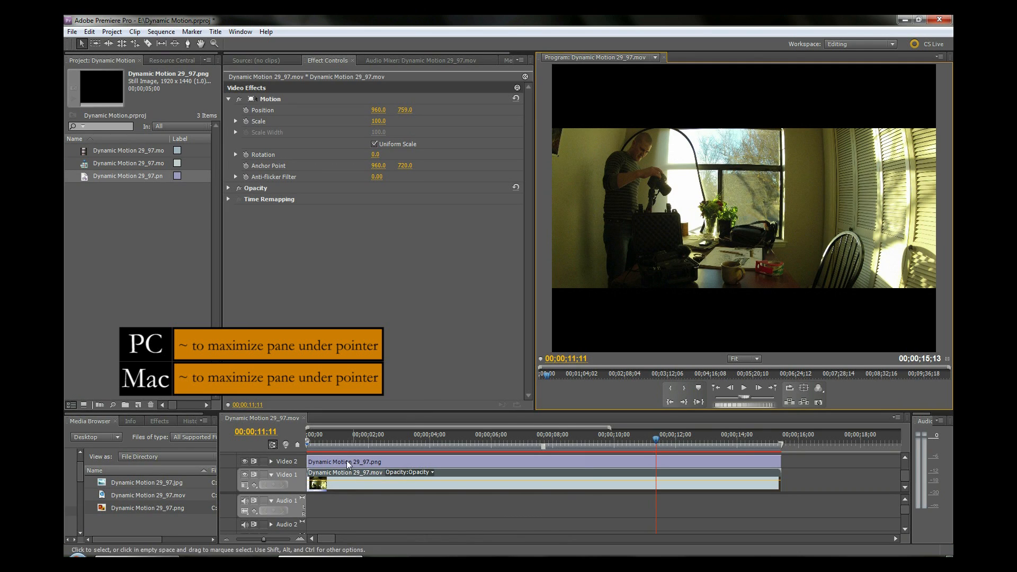
click(339, 444)
key(Home)
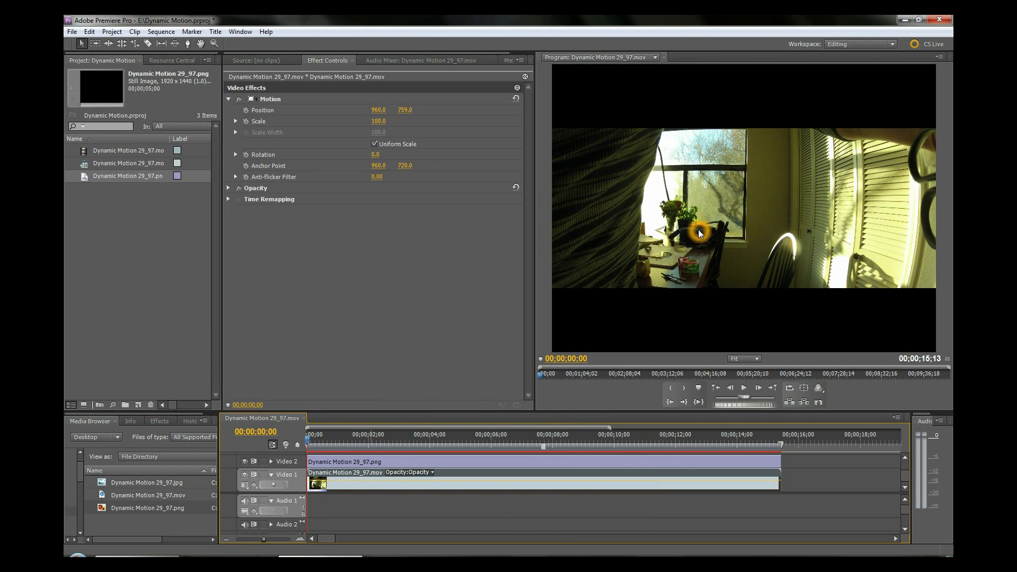
key(grave)
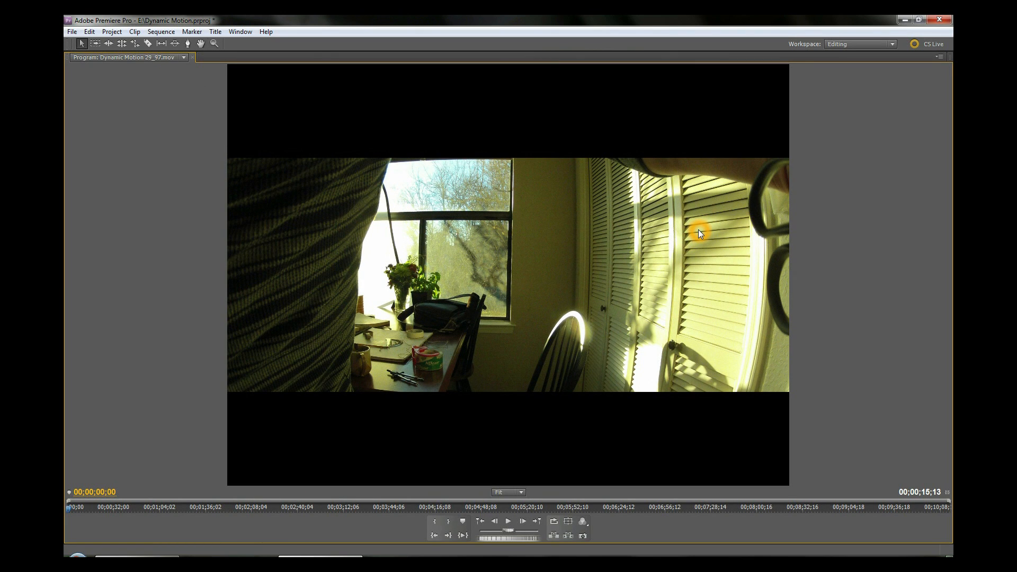
key(space)
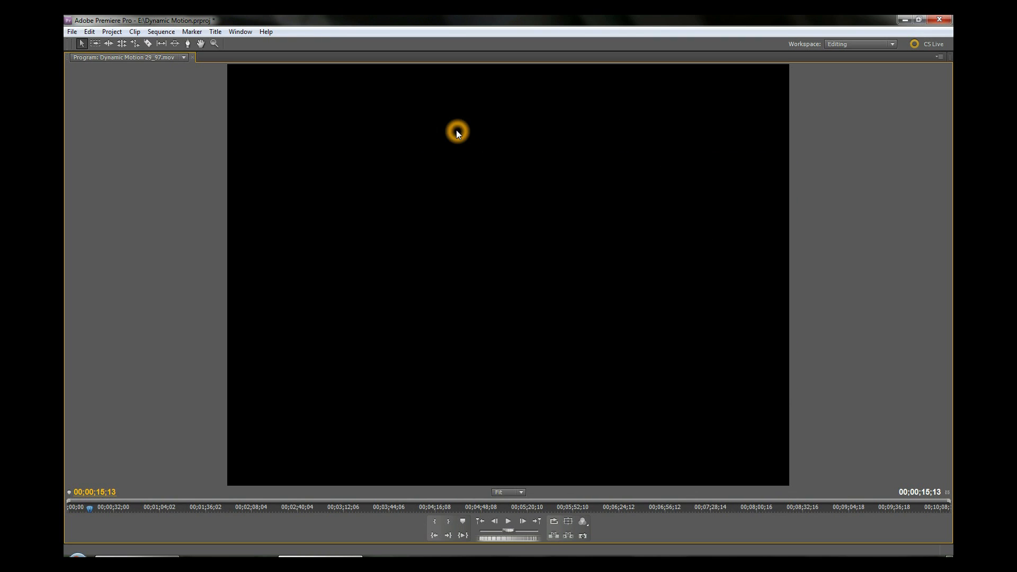
key(grave)
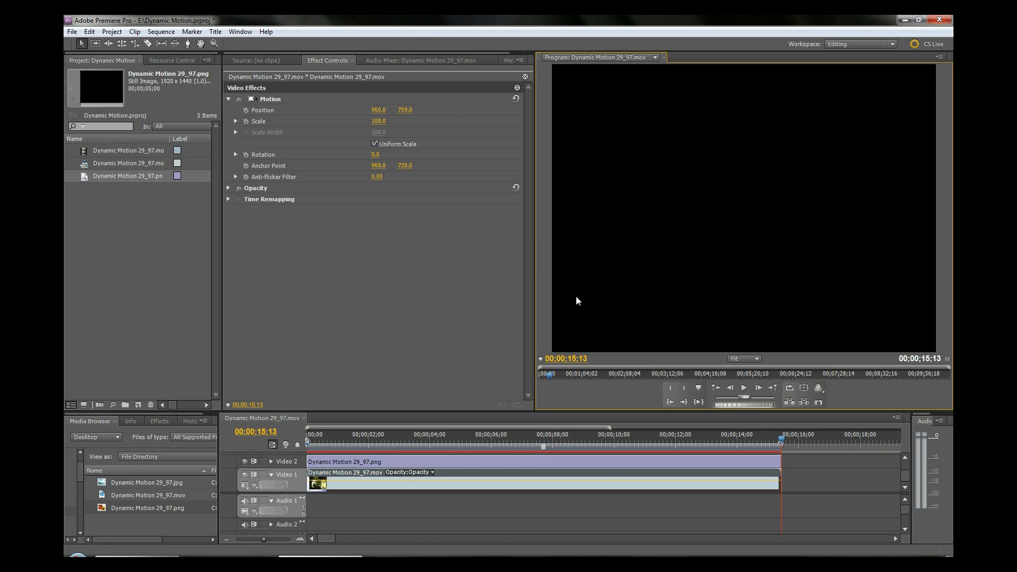
click(469, 438)
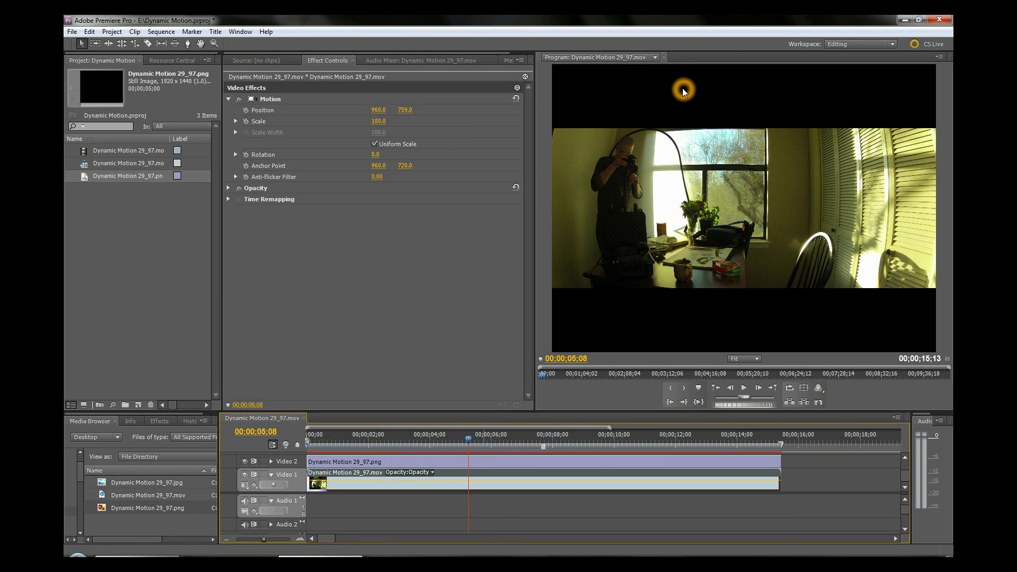